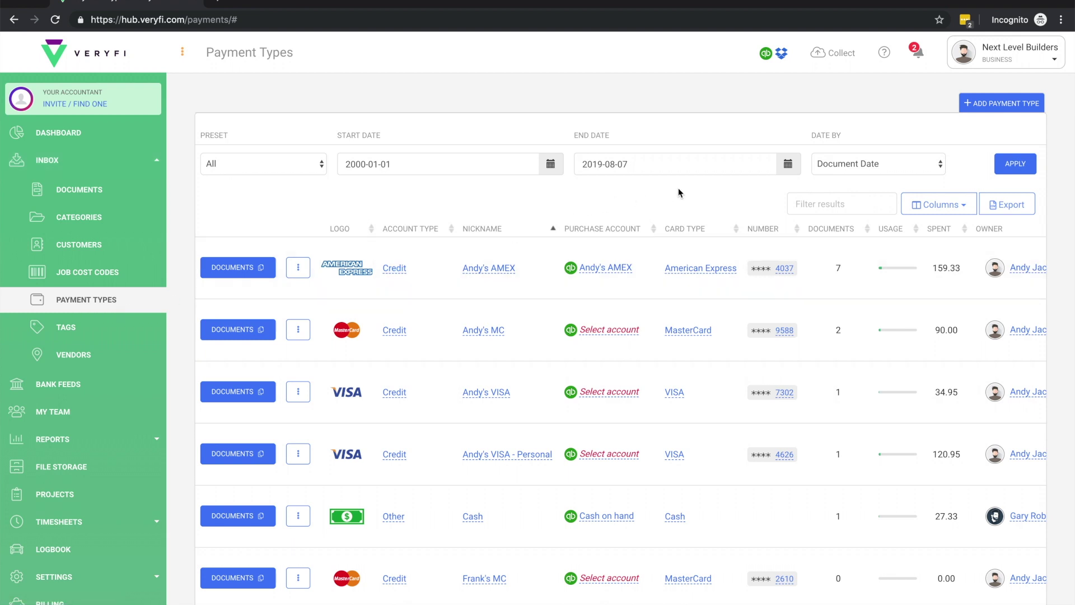
# - Add an American Express credit card payment type with a personal nickname and its last four digits
pyautogui.click(1026, 114)
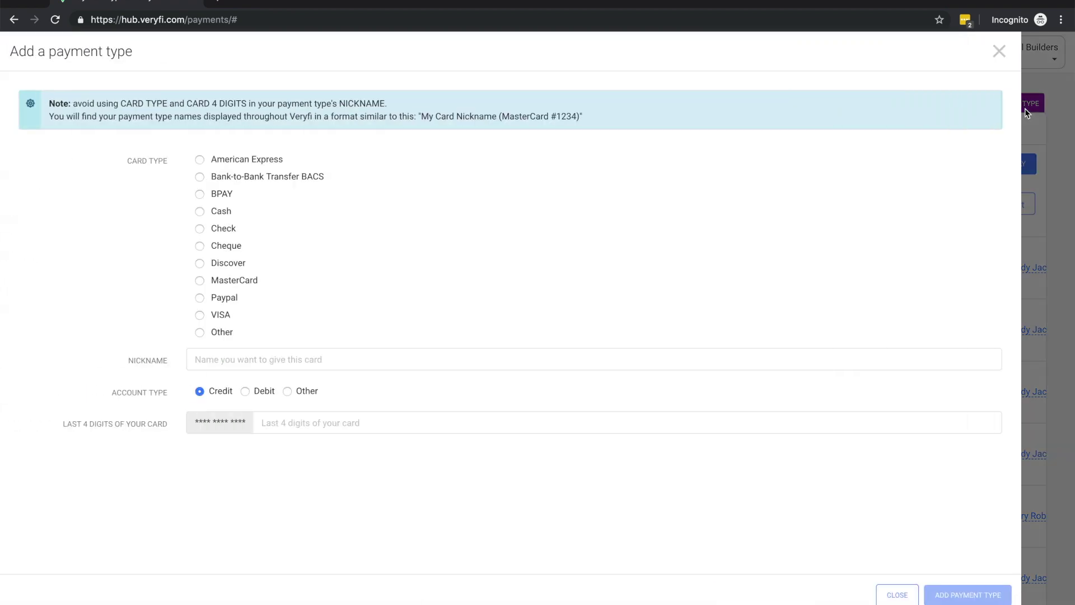
pyautogui.click(263, 167)
pyautogui.click(268, 359)
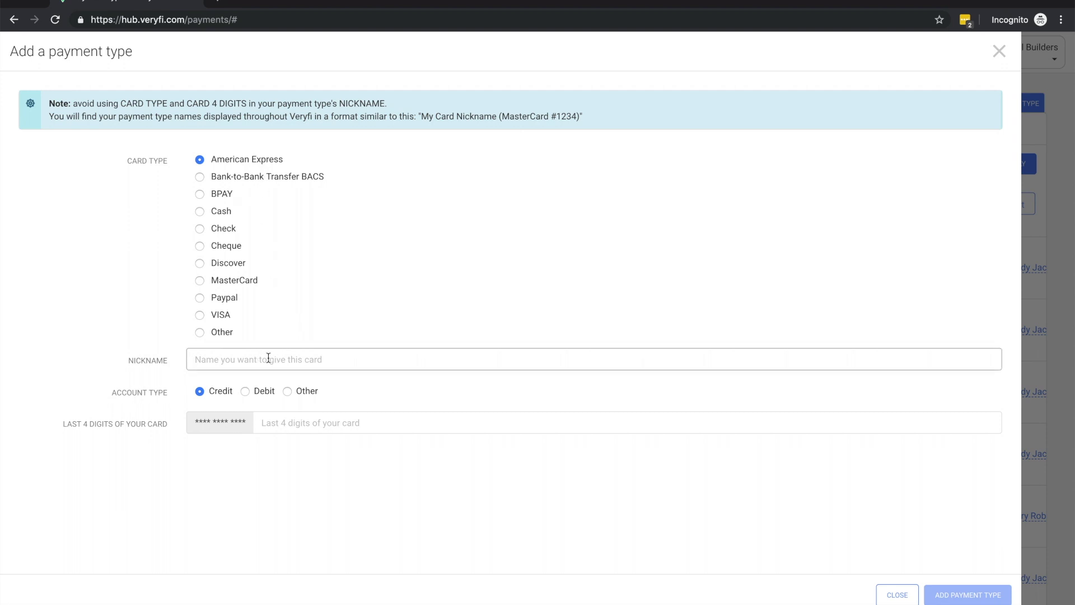
pyautogui.write("Andy's Personal AMEX")
pyautogui.click(218, 395)
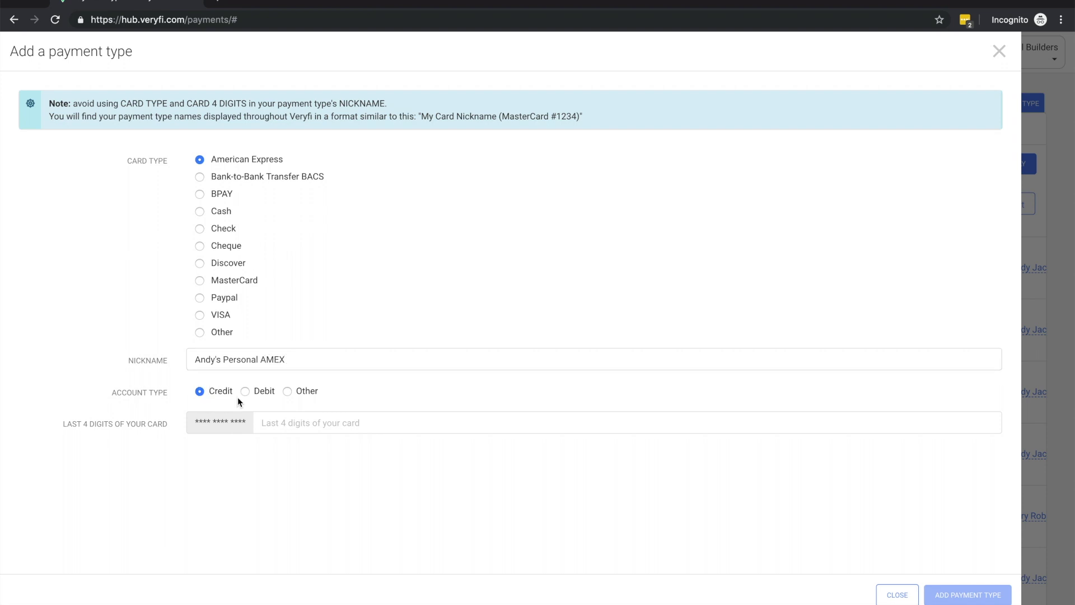
pyautogui.click(282, 424)
pyautogui.write('1234')
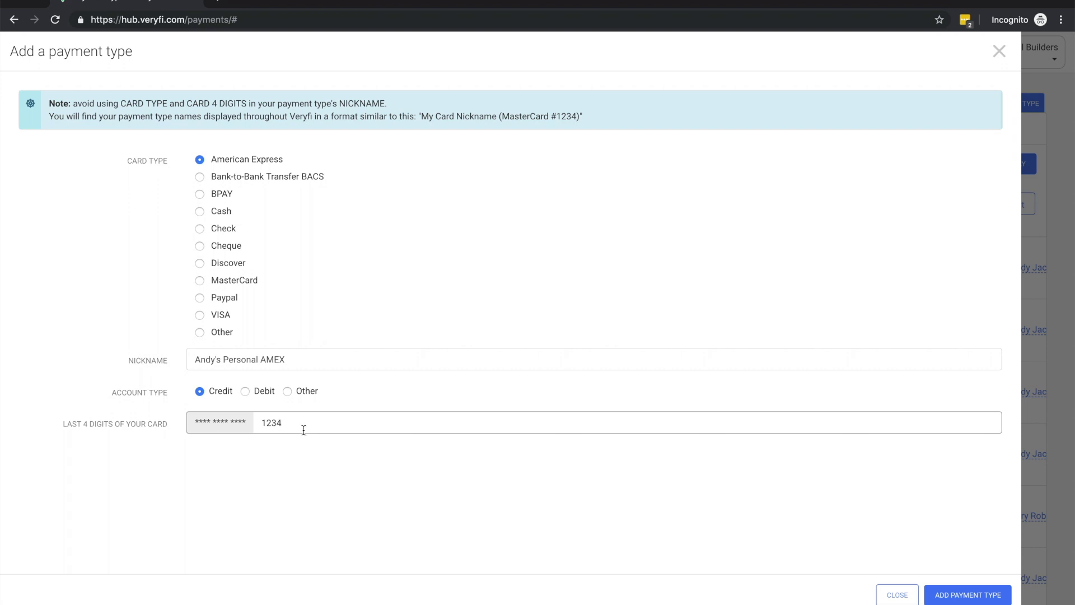
pyautogui.click(962, 597)
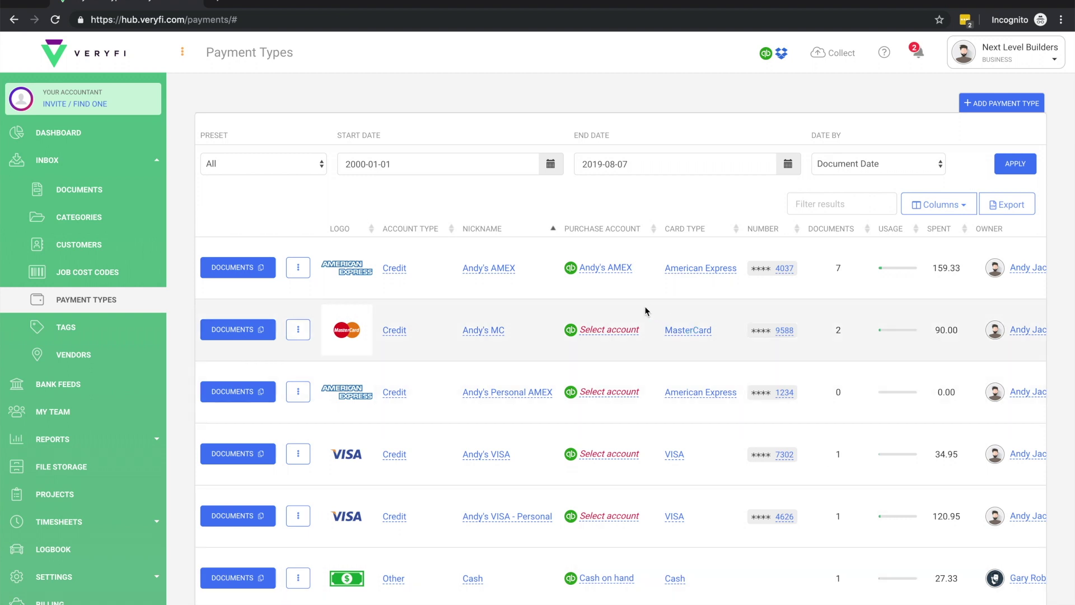
# - Check the first card's nickname, card type and number fields, leaving each unchanged
pyautogui.click(477, 271)
pyautogui.click(515, 255)
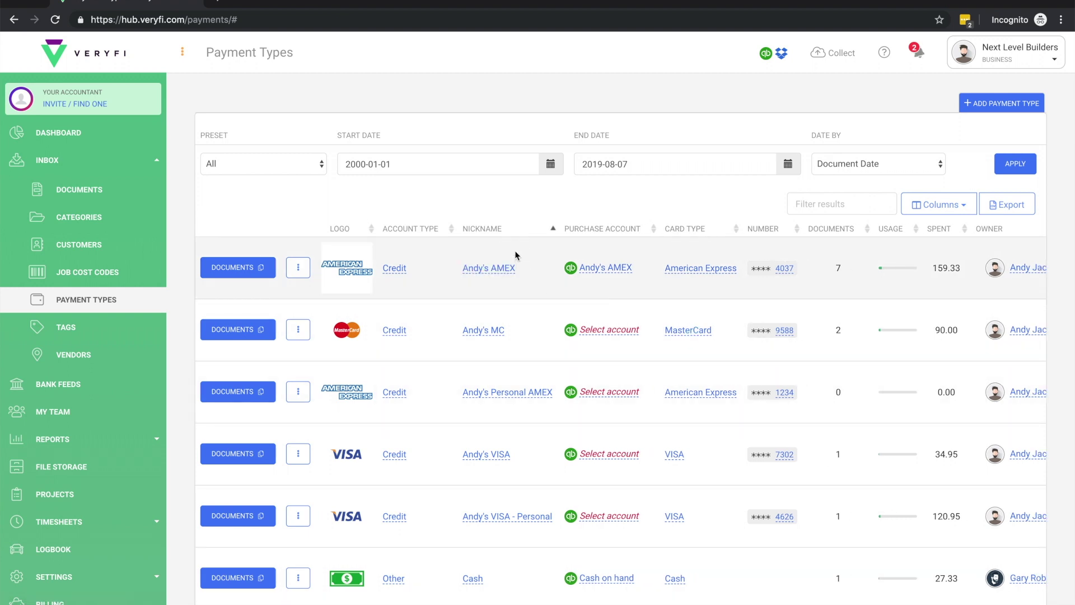
pyautogui.click(707, 272)
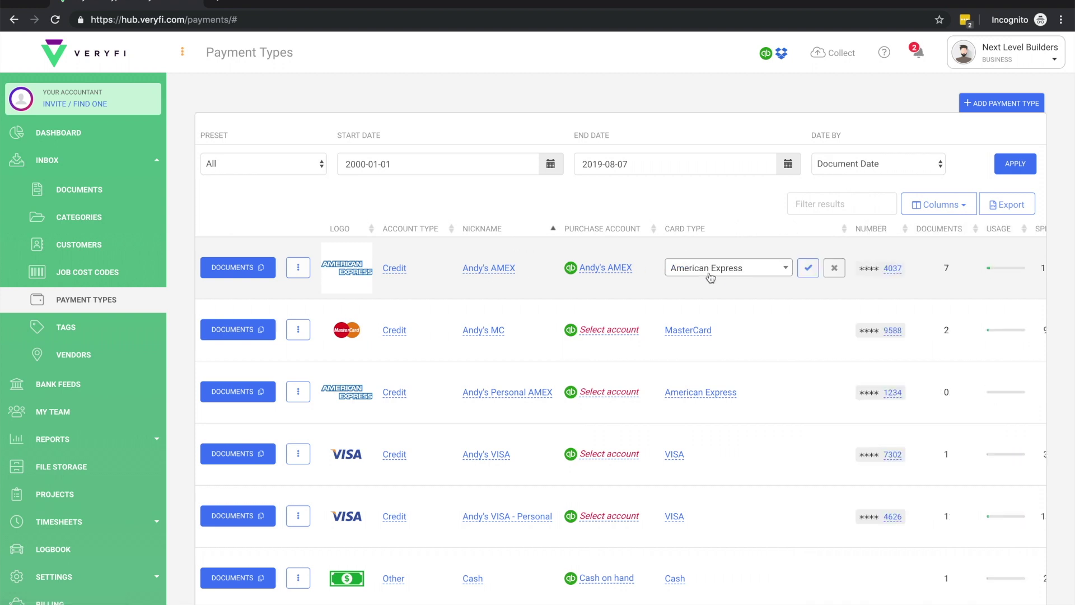
pyautogui.click(735, 285)
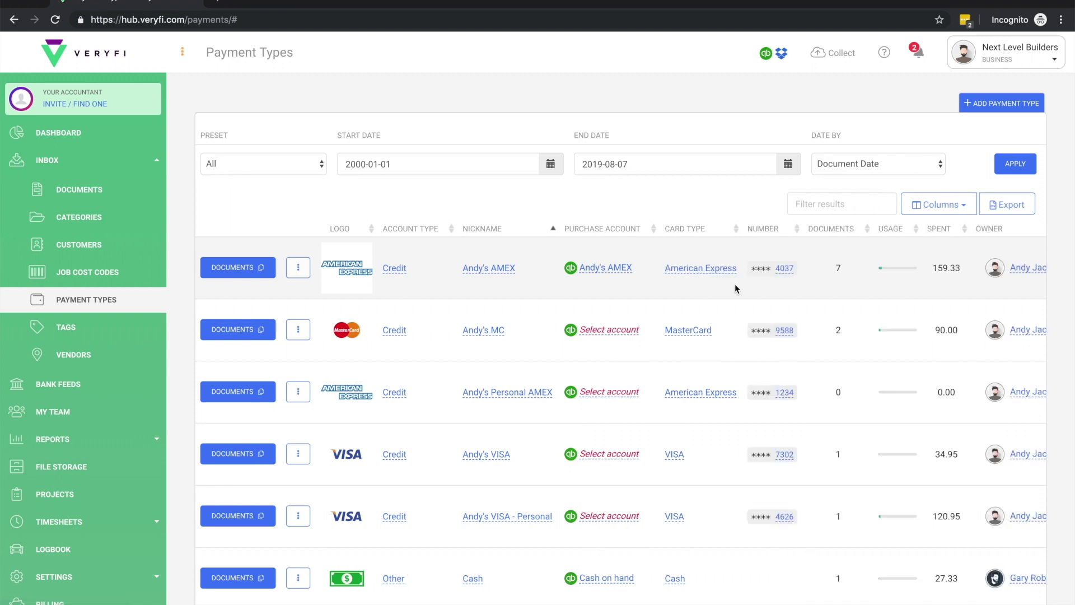
pyautogui.click(786, 272)
pyautogui.click(795, 287)
# - Assign the MC purchase account to the MasterCard payment type and save it
pyautogui.click(607, 331)
pyautogui.scroll(-1, 607, 343)
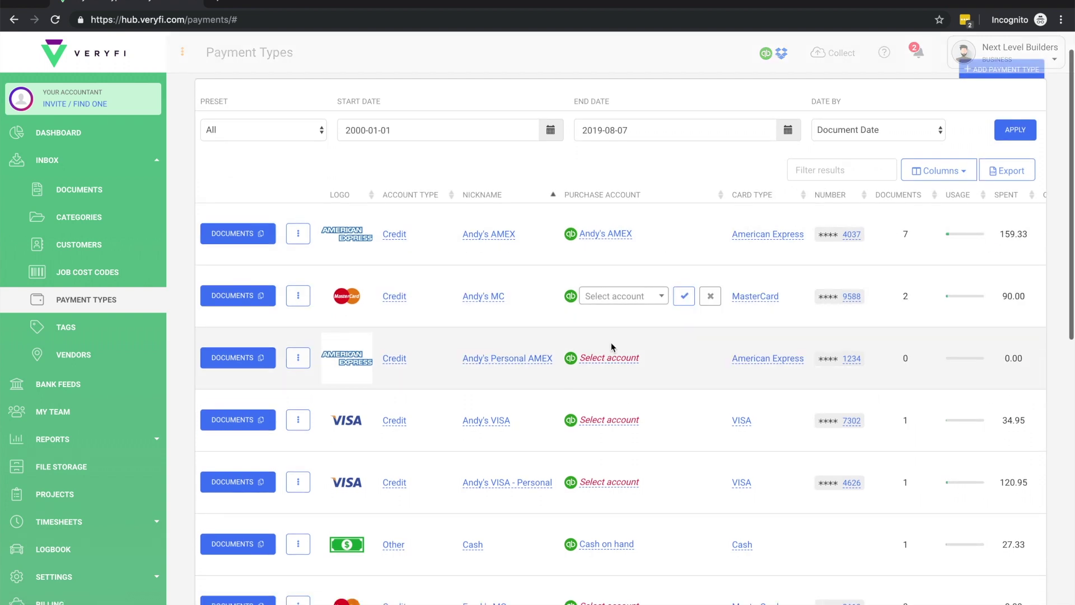
pyautogui.click(612, 296)
pyautogui.scroll(-3, 621, 381)
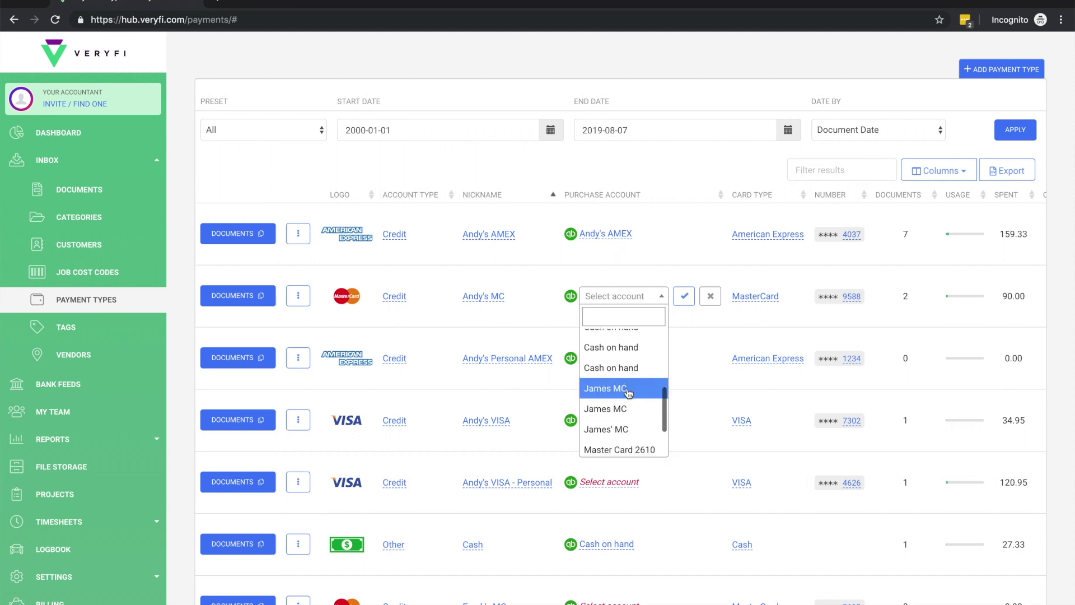
pyautogui.click(627, 389)
pyautogui.click(684, 296)
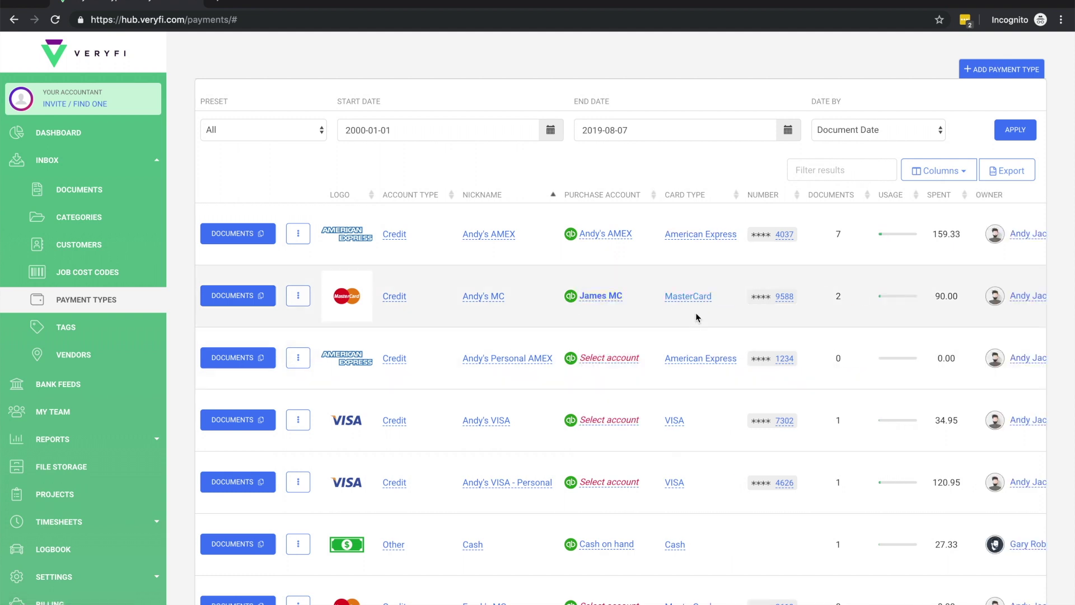
pyautogui.hscroll(2, 700, 311)
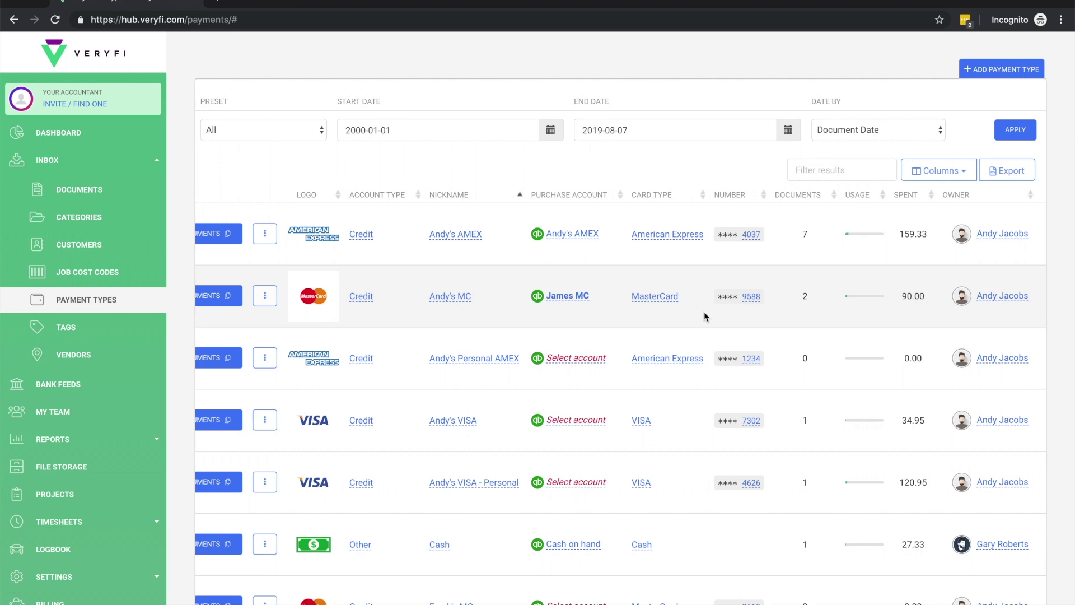
pyautogui.click(1010, 301)
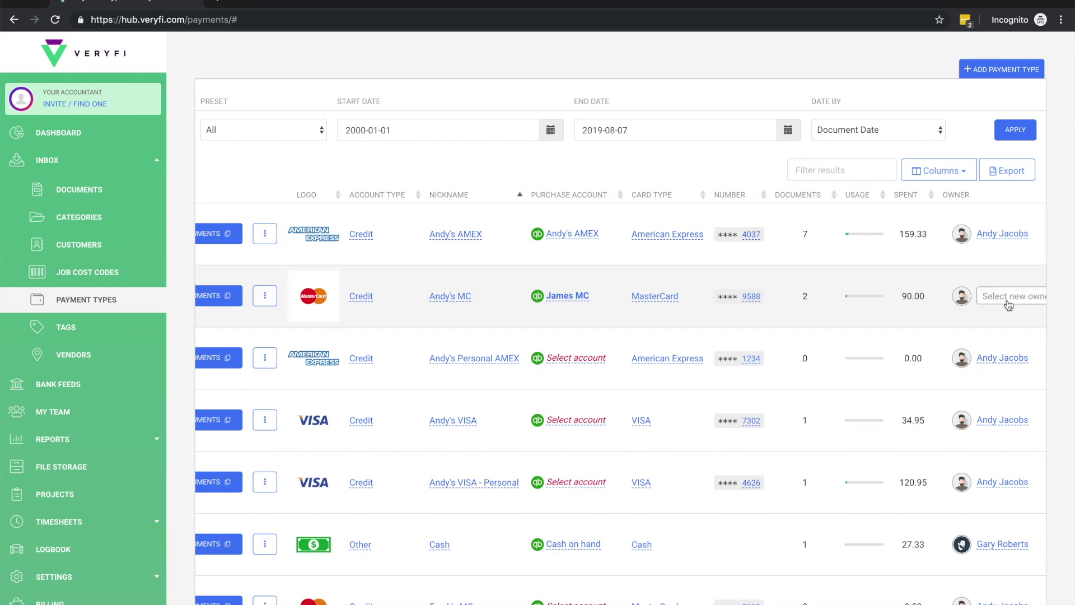
pyautogui.click(1007, 298)
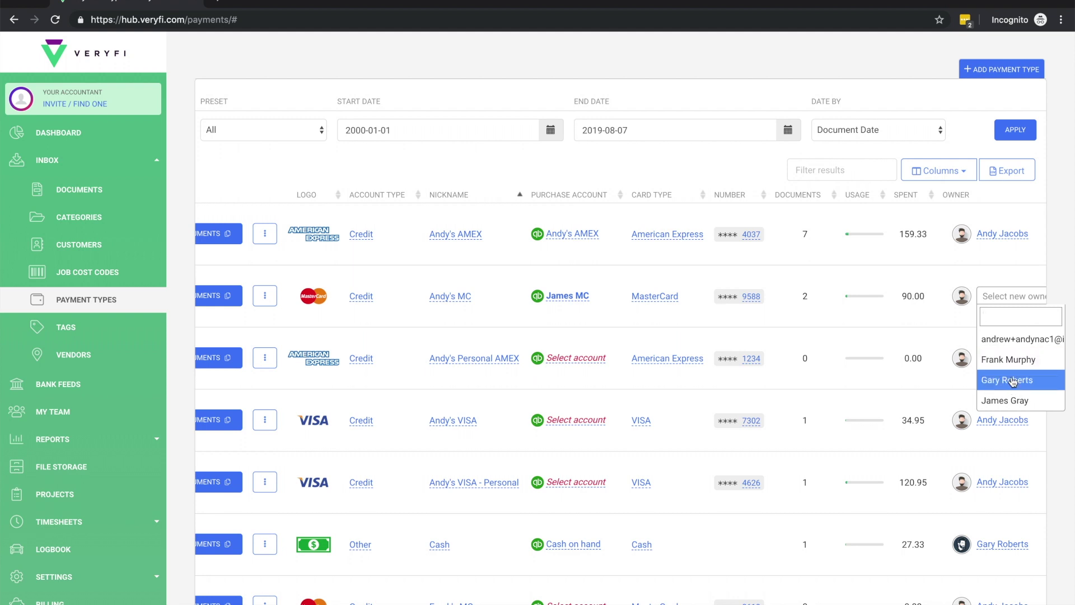
pyautogui.click(947, 340)
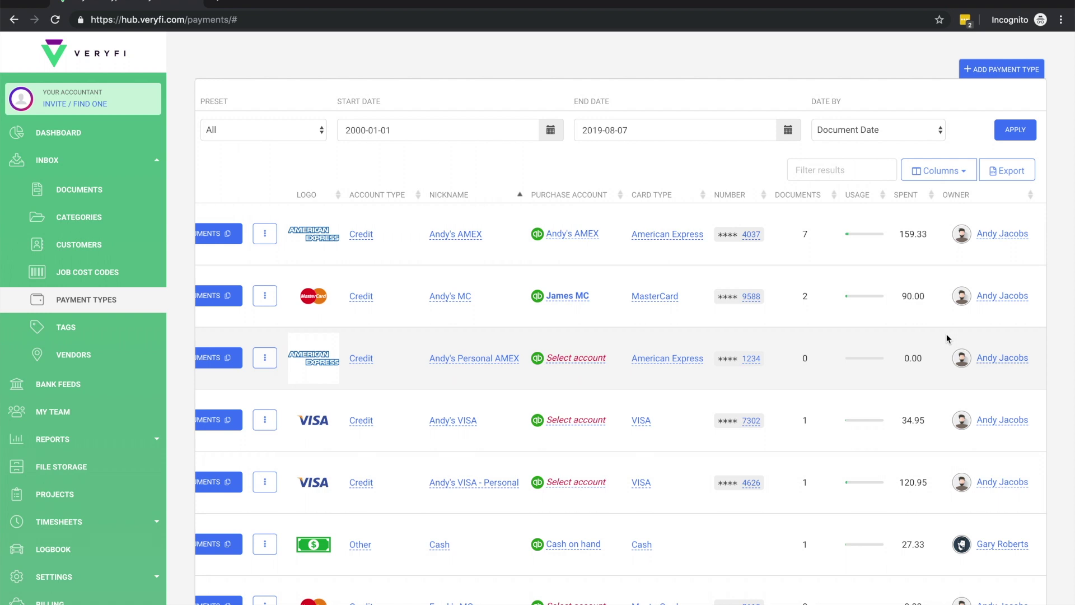
pyautogui.scroll(1, 946, 335)
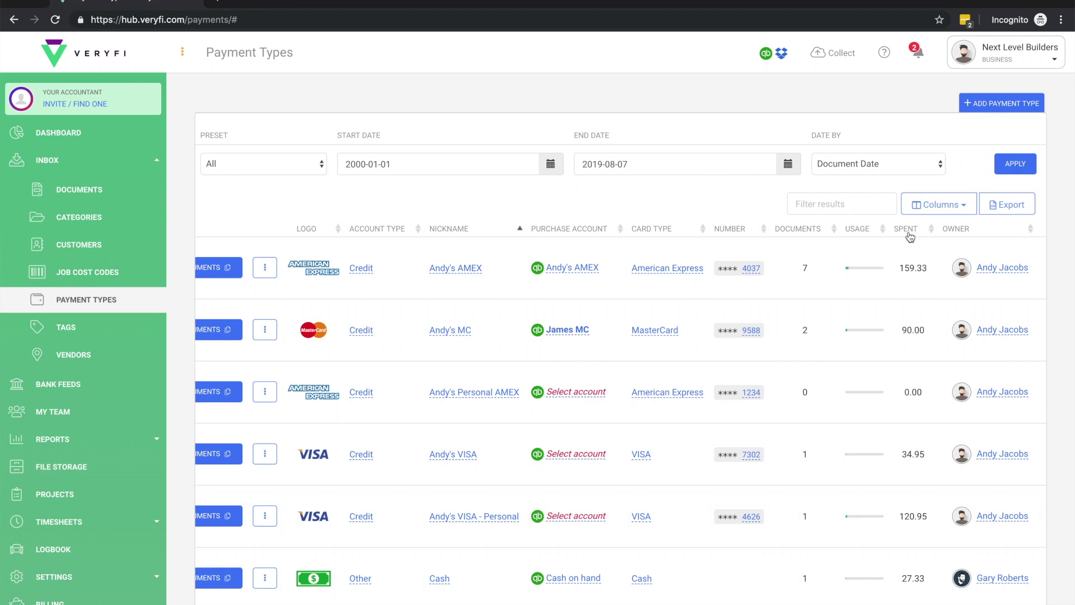
pyautogui.click(845, 169)
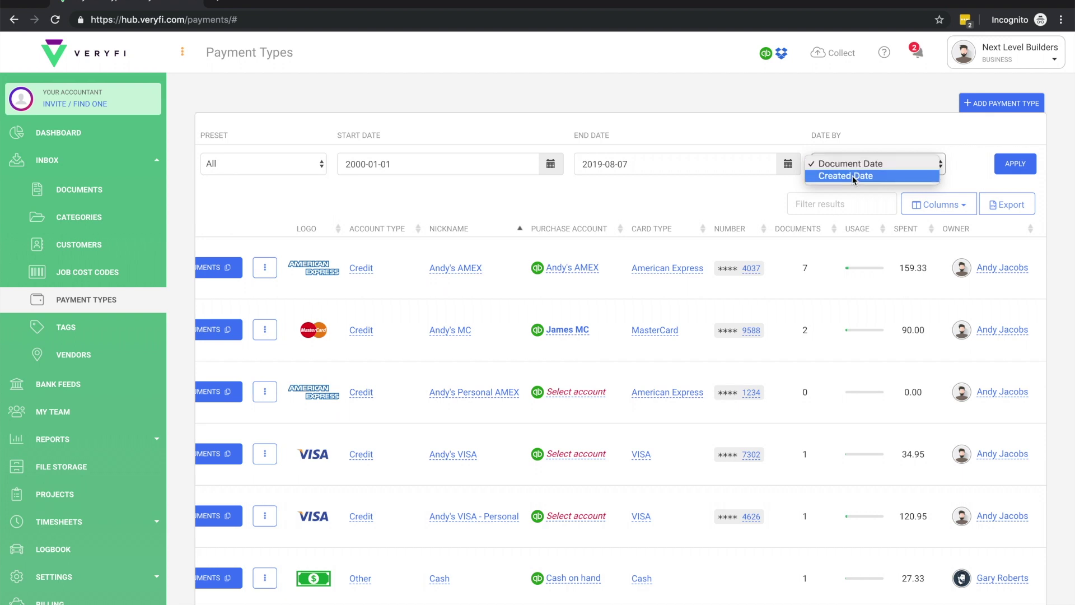
pyautogui.click(859, 190)
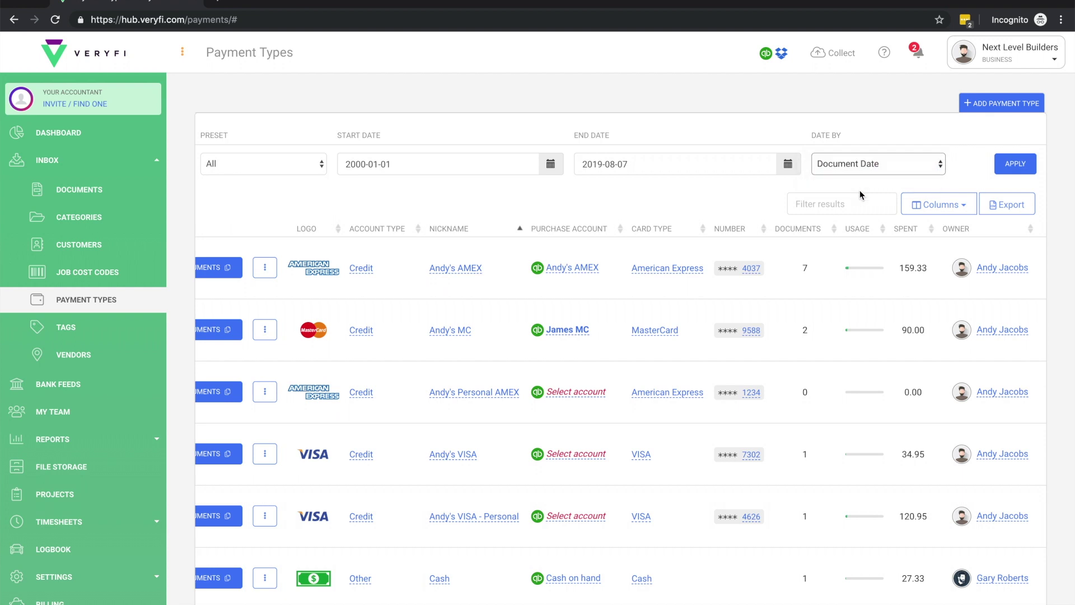
pyautogui.click(266, 268)
pyautogui.click(300, 317)
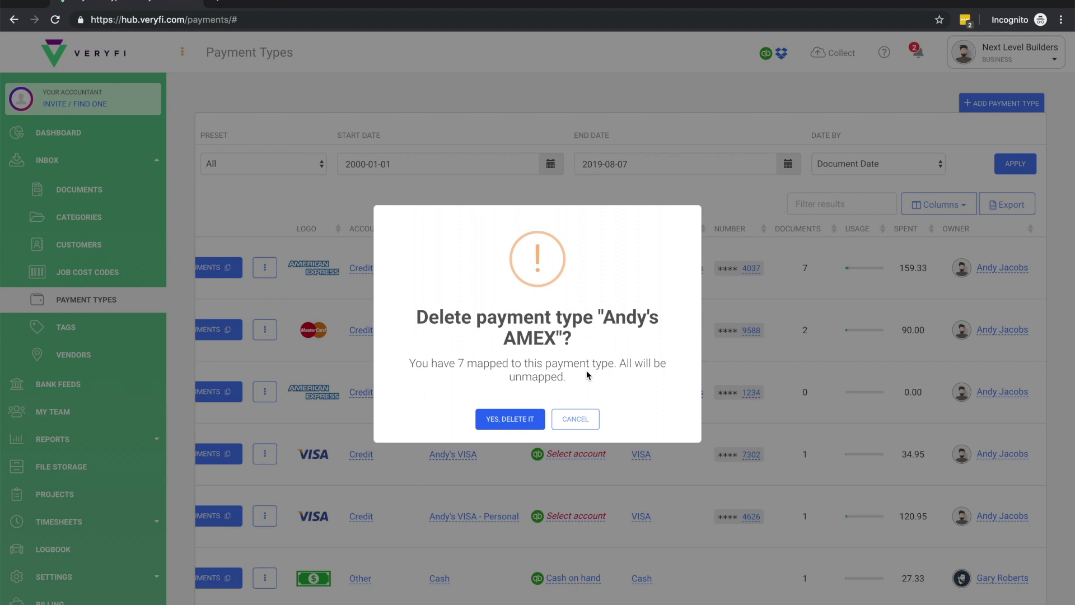
pyautogui.click(581, 420)
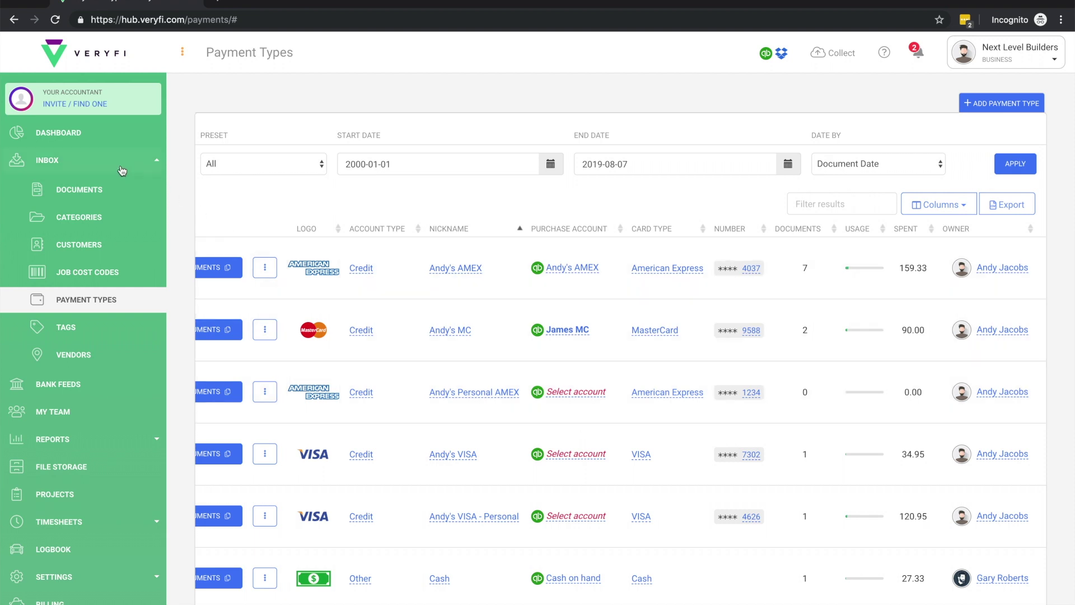
pyautogui.click(84, 194)
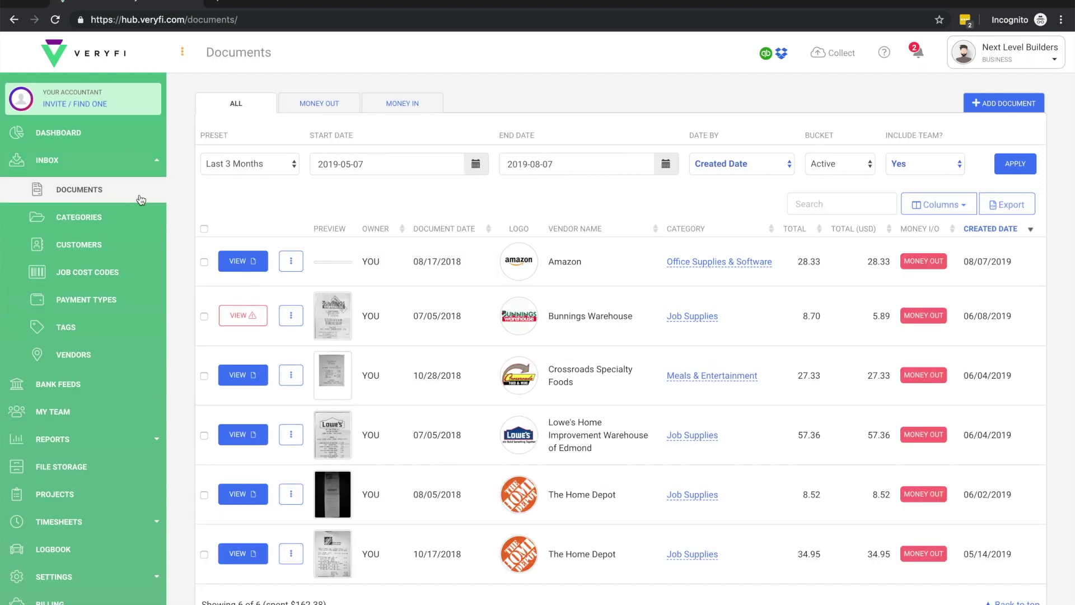
# - Add the Payment type column to the Documents table from the Columns list
pyautogui.click(936, 206)
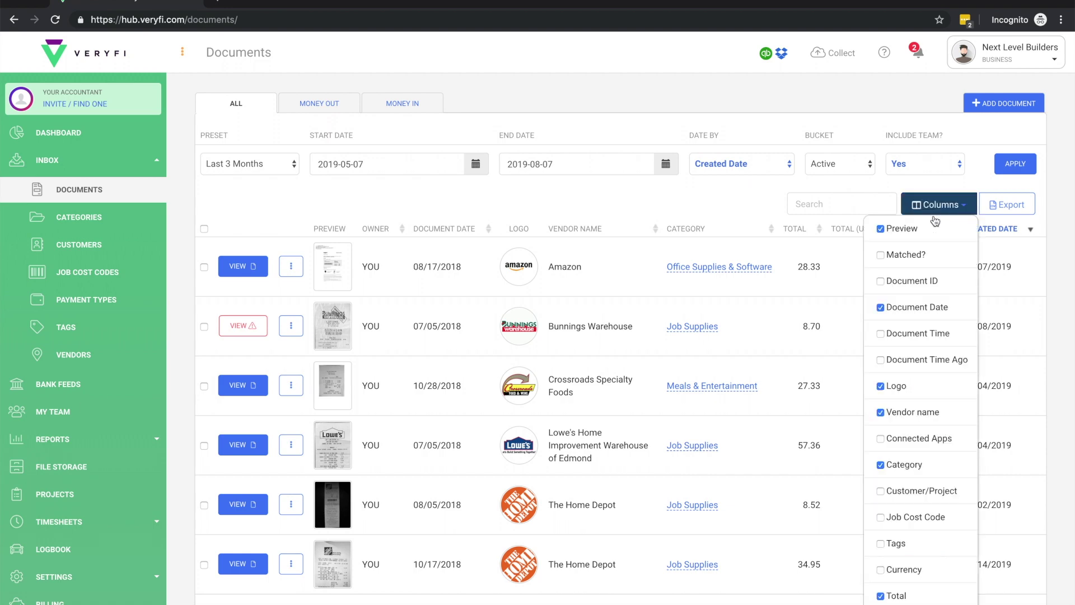
pyautogui.scroll(-5, 954, 281)
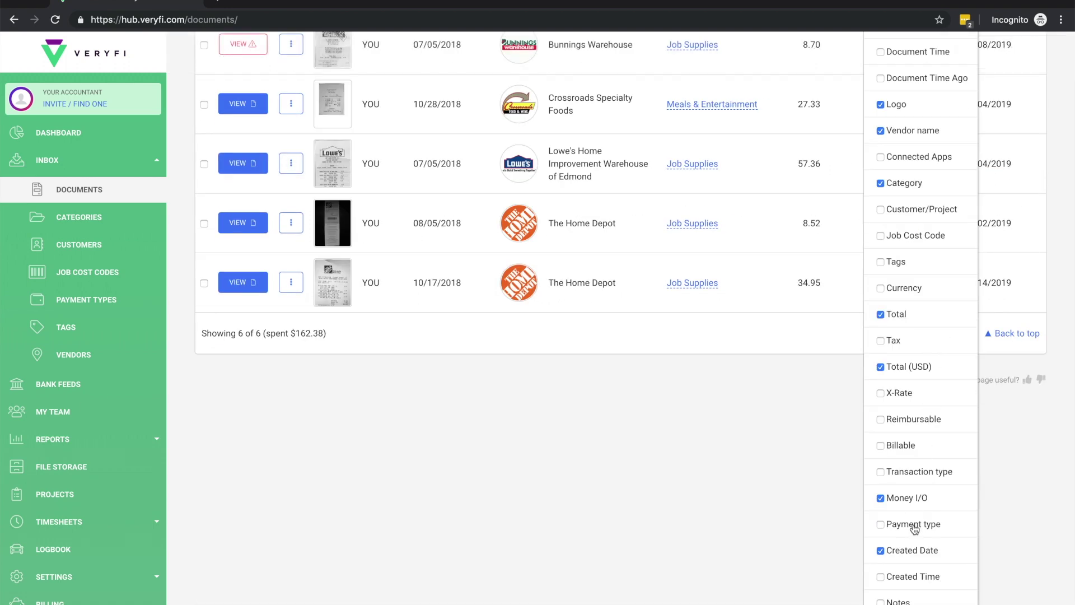
pyautogui.click(881, 524)
pyautogui.click(826, 474)
pyautogui.scroll(1, 852, 415)
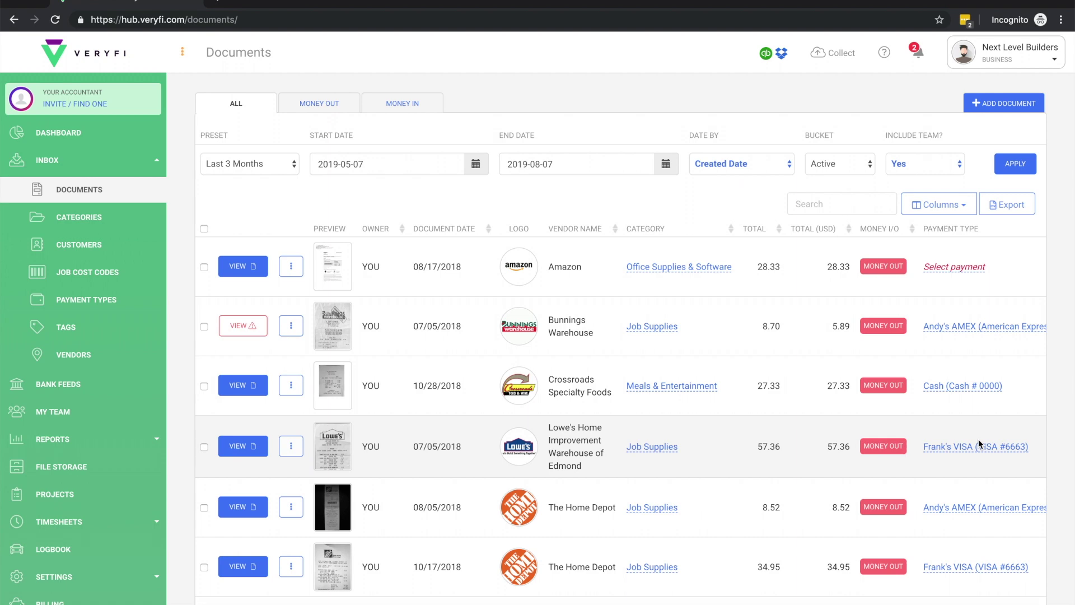
# - Change the Crossroads Specialty Foods receipt's payment type from Cash to the American Express card
pyautogui.click(242, 386)
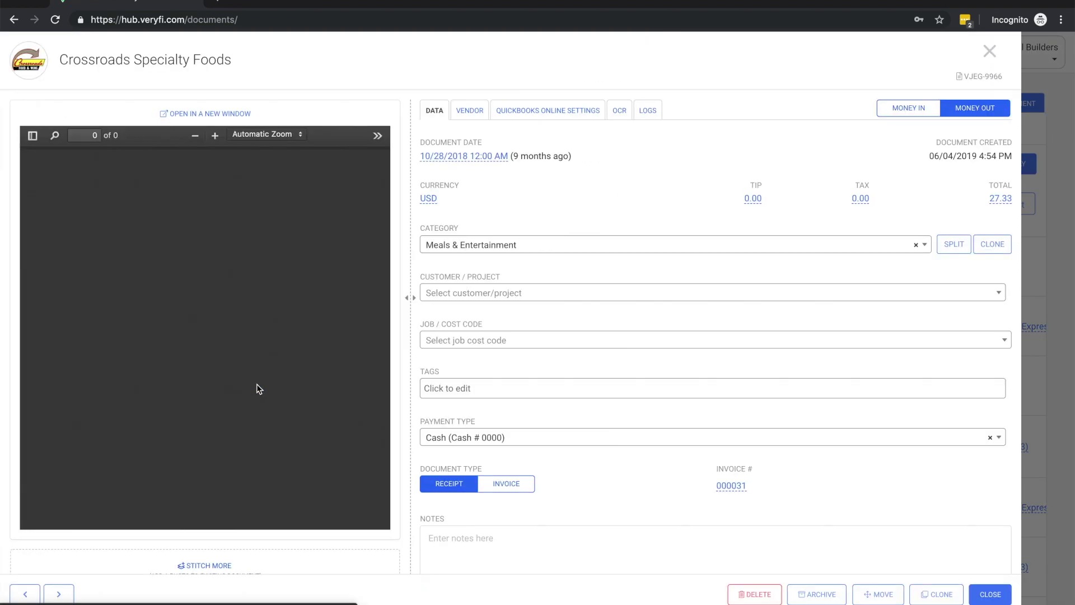
pyautogui.click(485, 437)
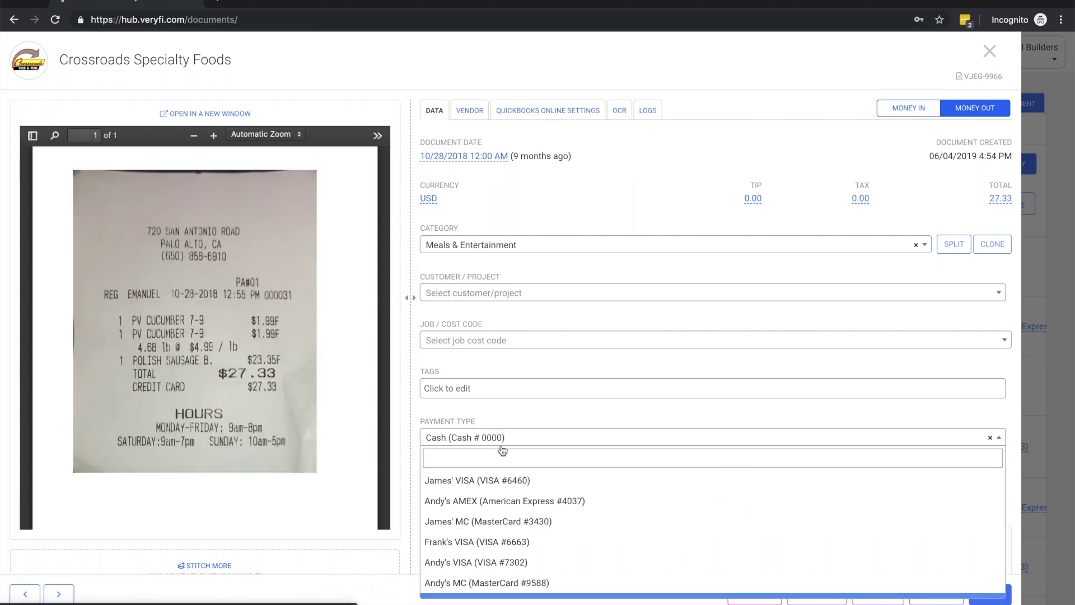
pyautogui.click(511, 503)
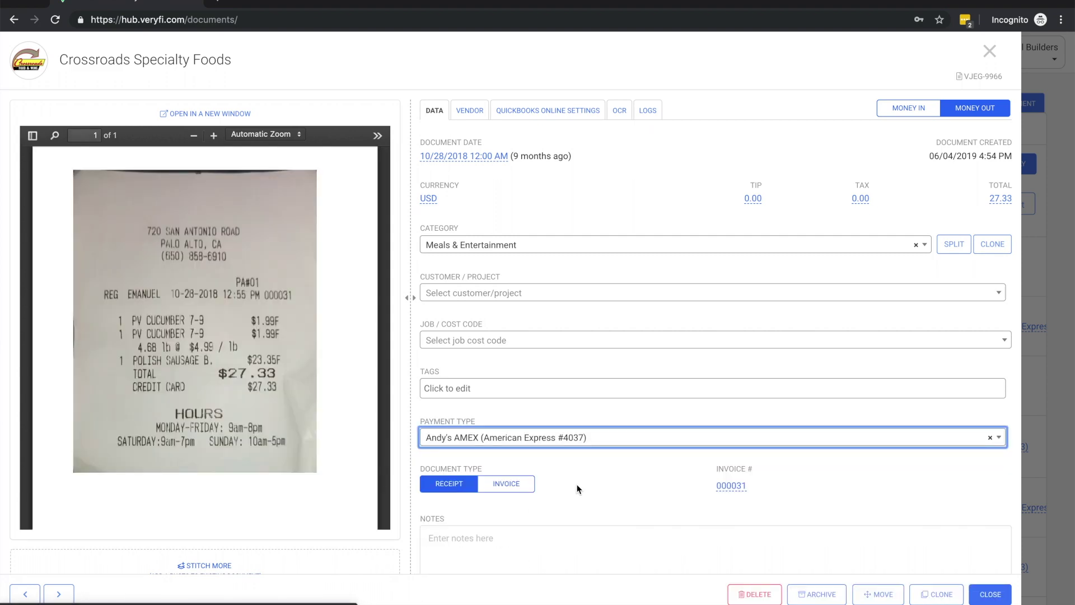
pyautogui.click(1045, 437)
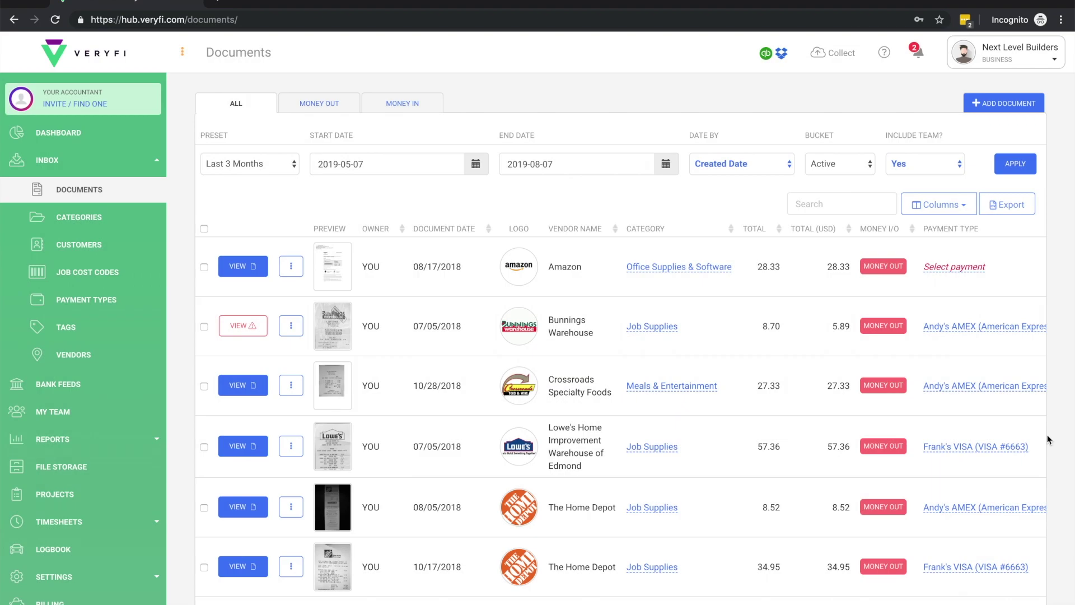
pyautogui.click(1003, 388)
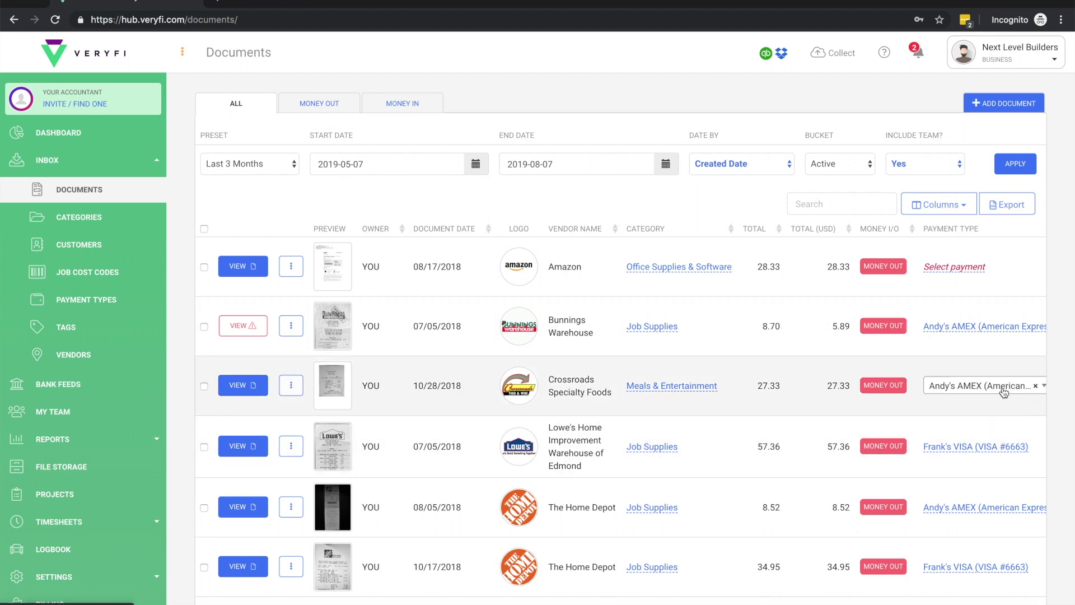
pyautogui.click(990, 394)
pyautogui.click(990, 461)
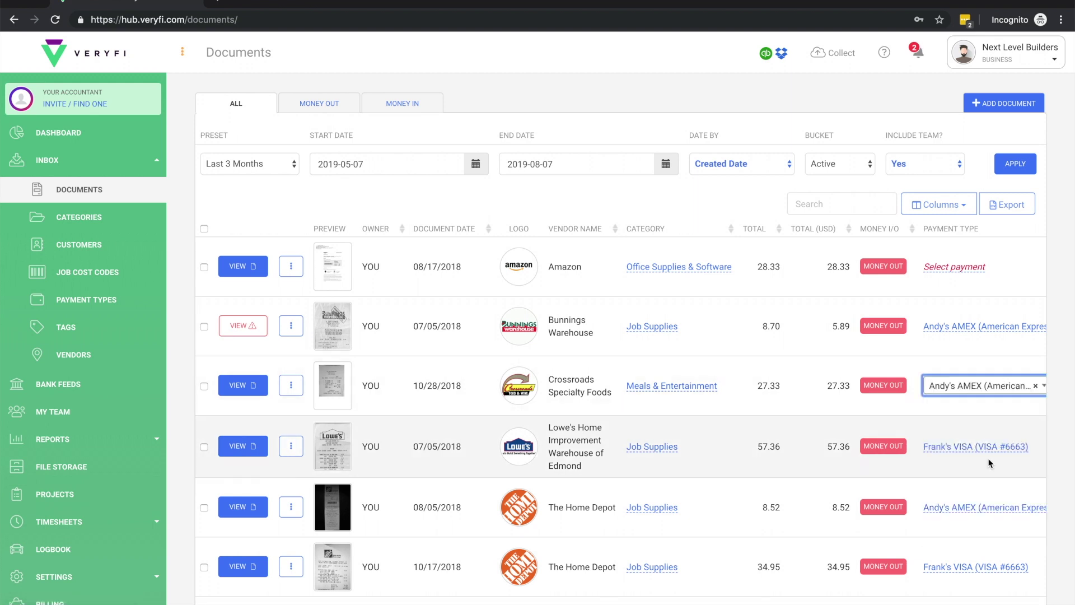
pyautogui.click(984, 415)
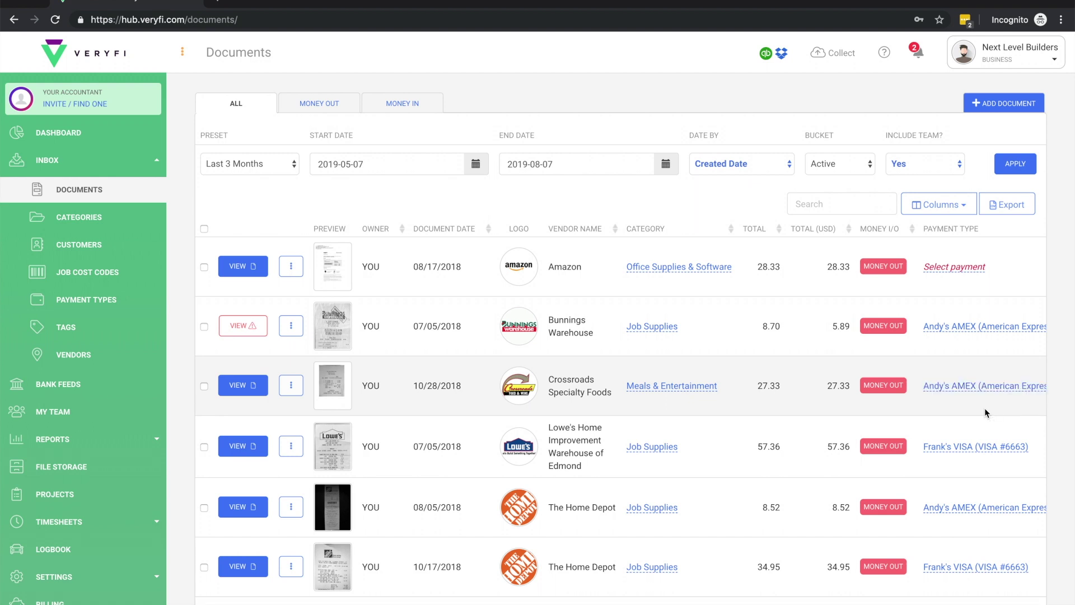
pyautogui.hscroll(4, 985, 413)
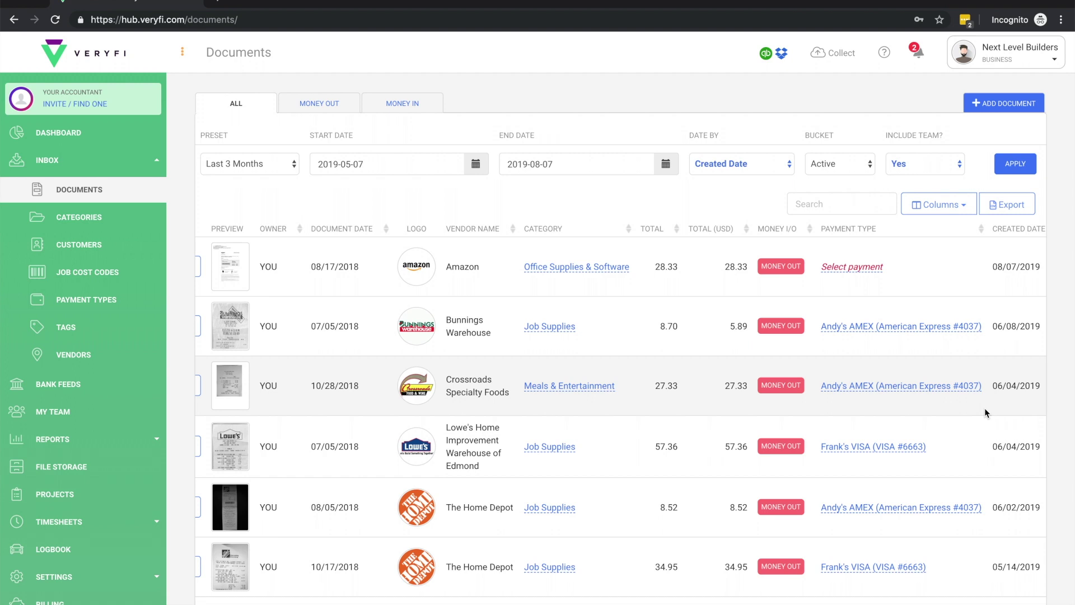
pyautogui.hscroll(-4, 984, 407)
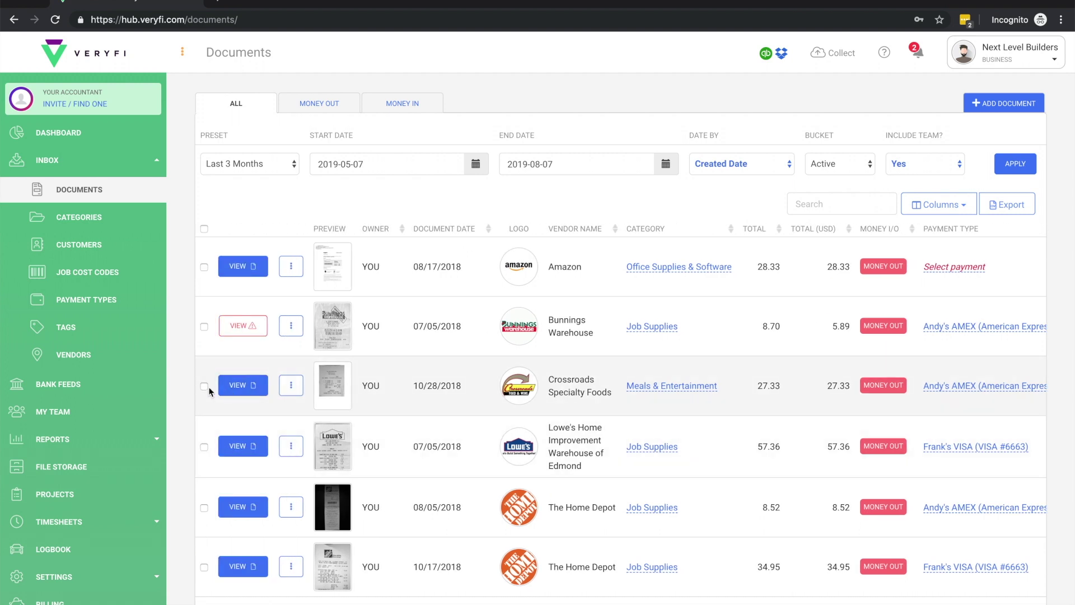
# - Bulk-set the Crossroads and Lowe's receipts to the MasterCard payment type, then expand Settings
pyautogui.click(203, 385)
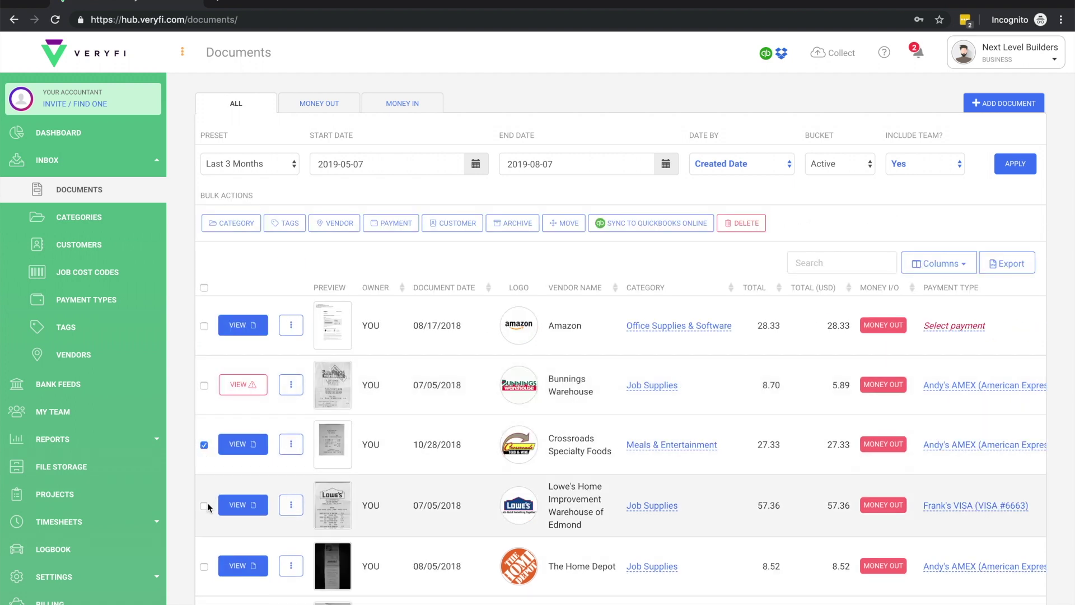
pyautogui.click(204, 506)
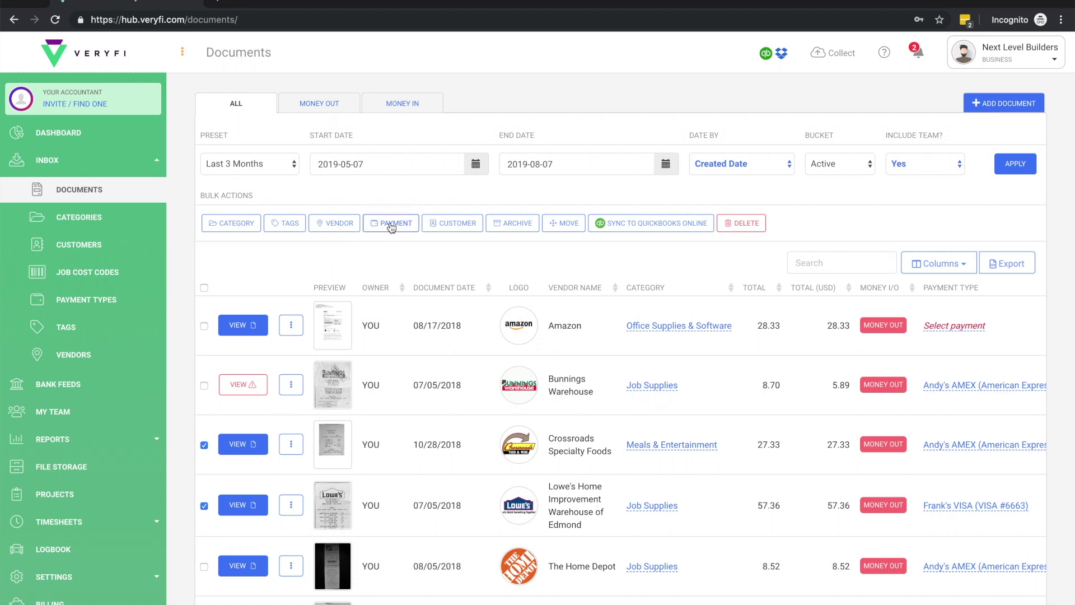
pyautogui.click(391, 226)
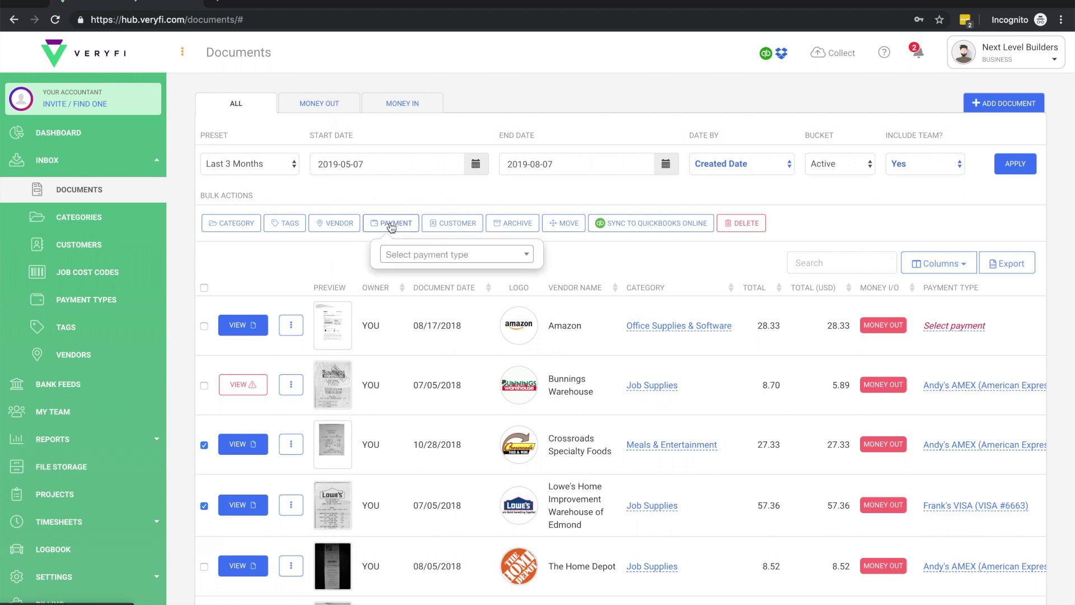
pyautogui.click(423, 258)
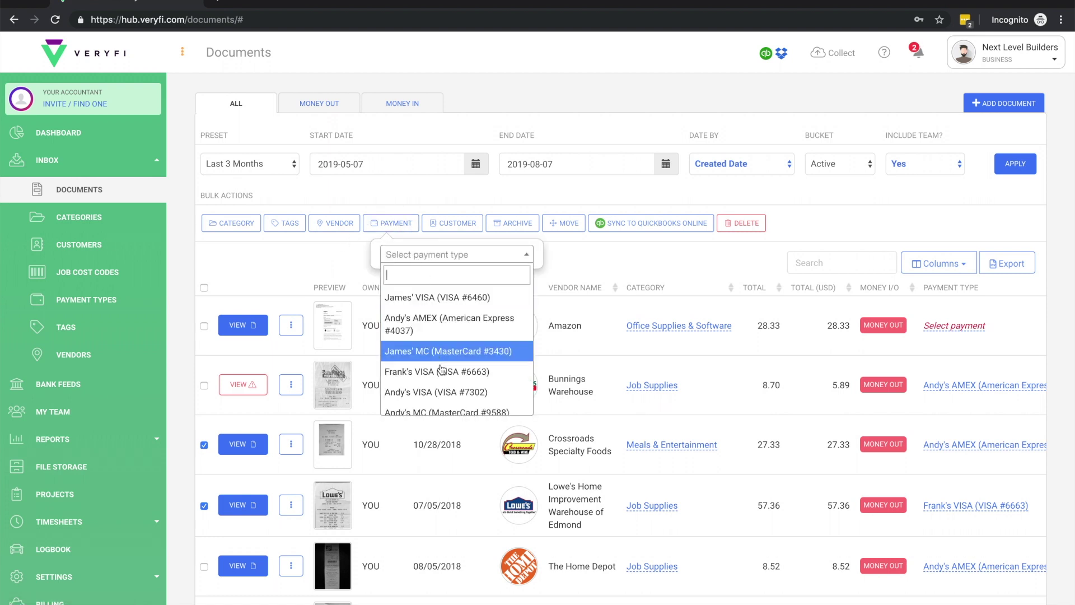
pyautogui.click(445, 351)
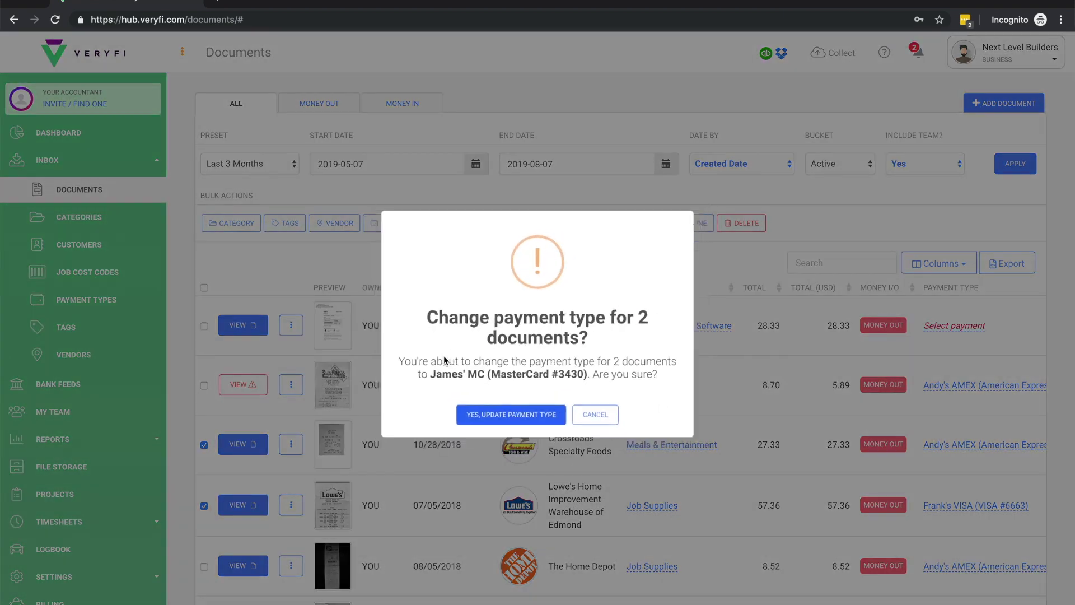
pyautogui.click(495, 419)
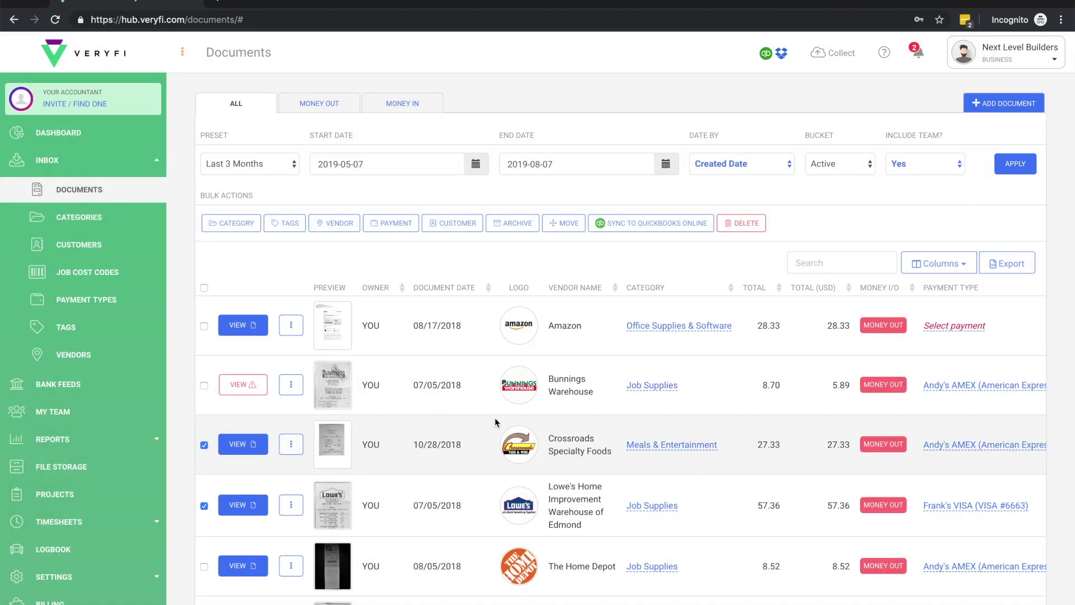
pyautogui.hscroll(3, 496, 421)
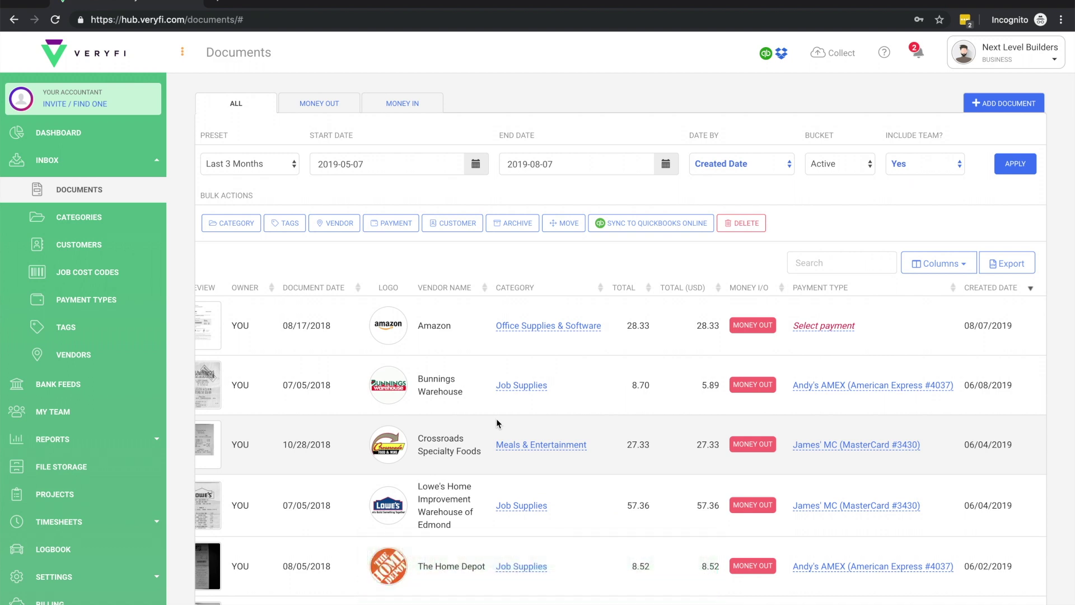
pyautogui.scroll(-1, 78, 359)
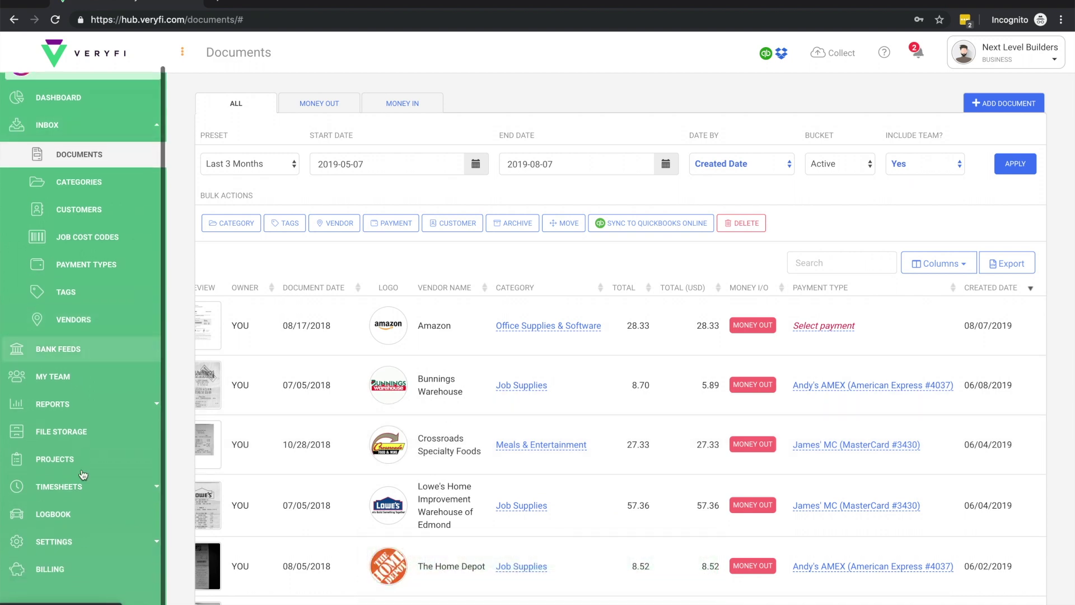
pyautogui.click(145, 541)
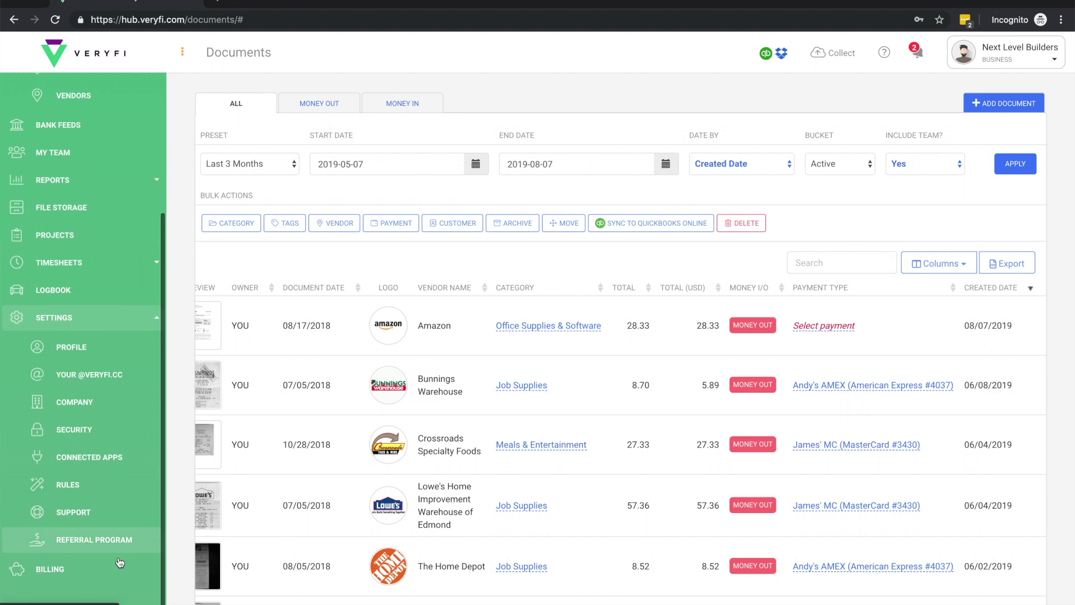
# - Build a rule: Paid with Card, filtered to the personal VISA card, stamping the tag 'personal'
pyautogui.click(77, 493)
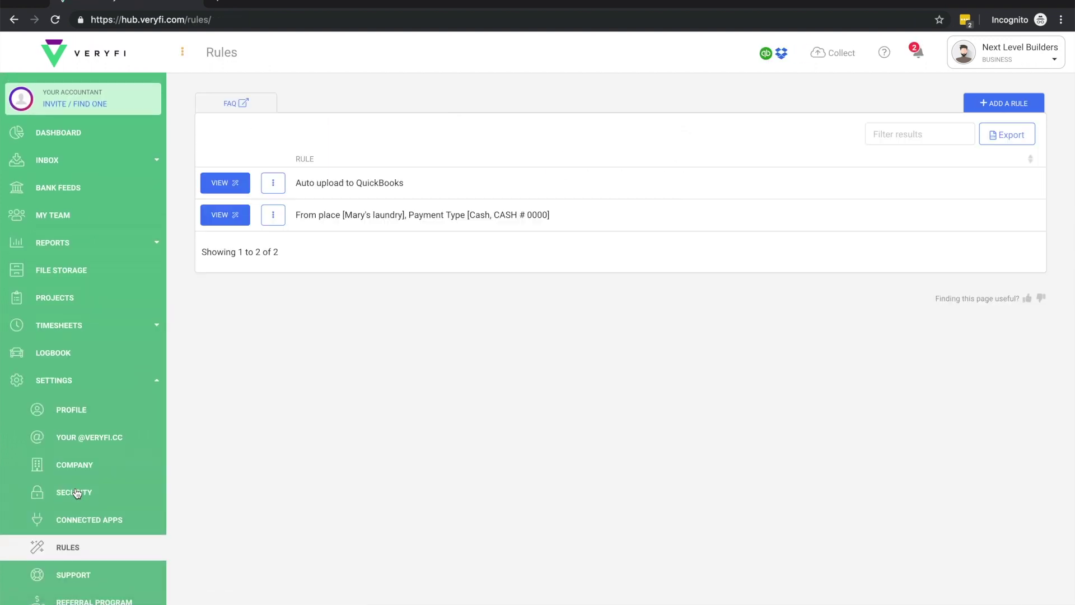
pyautogui.click(994, 104)
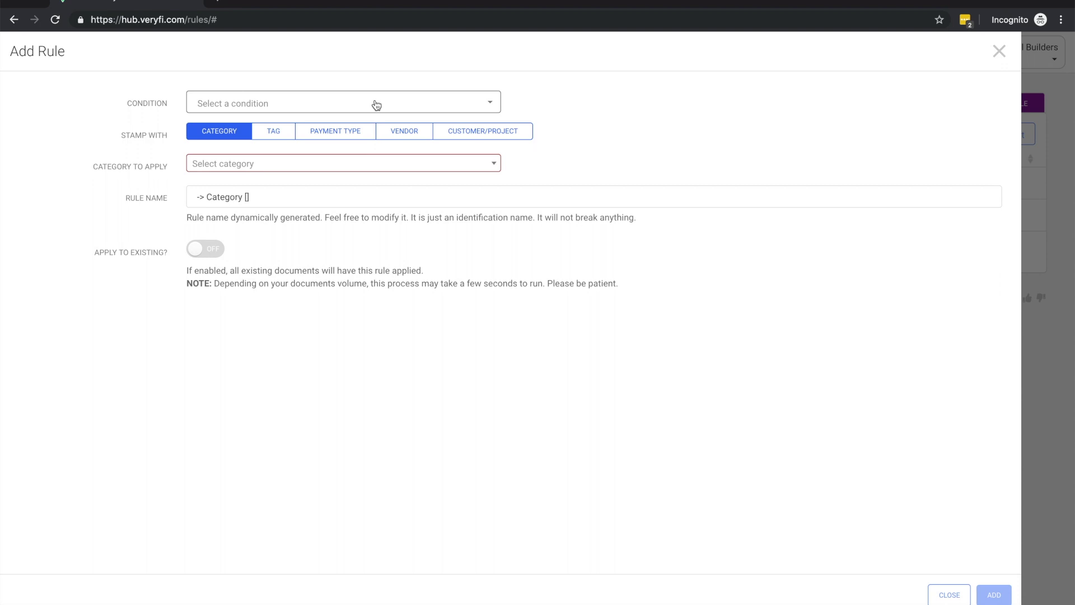
pyautogui.click(374, 104)
pyautogui.click(272, 175)
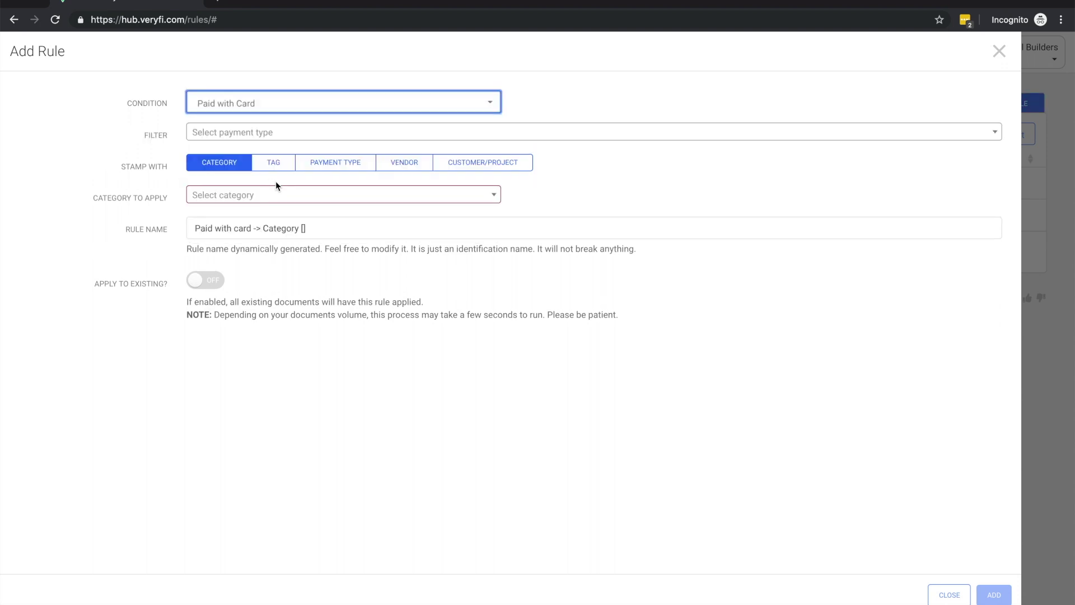
pyautogui.click(291, 133)
pyautogui.scroll(-3, 291, 241)
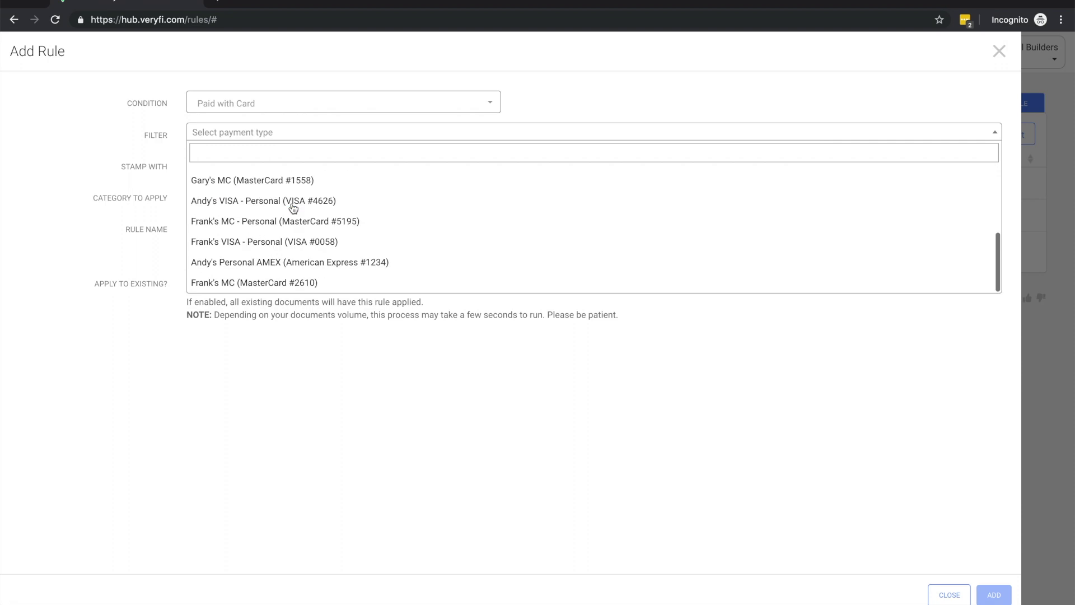
pyautogui.click(270, 244)
pyautogui.click(275, 165)
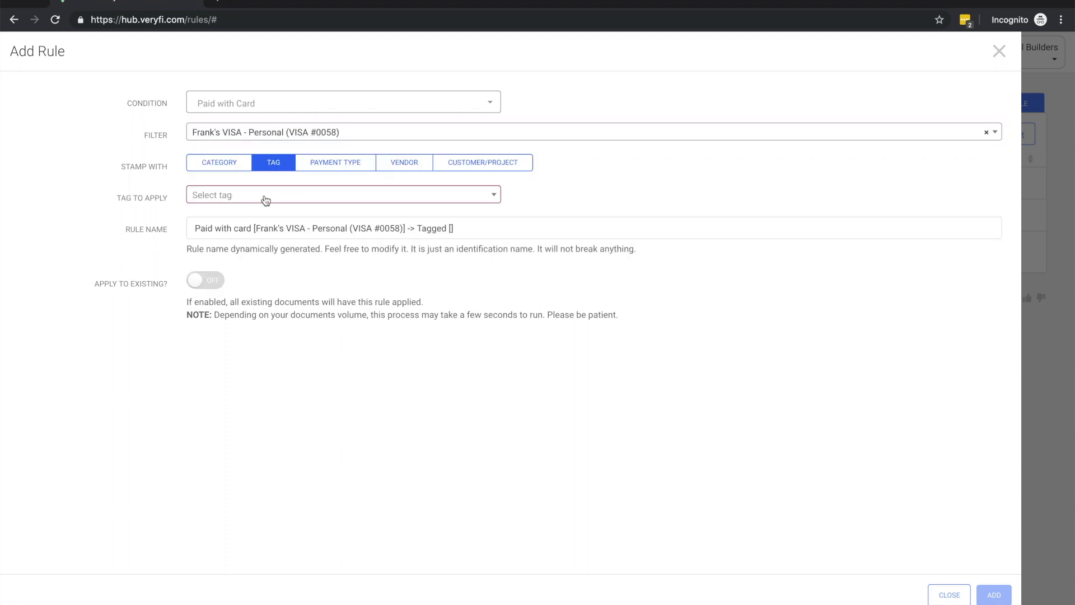
pyautogui.click(265, 202)
pyautogui.click(254, 255)
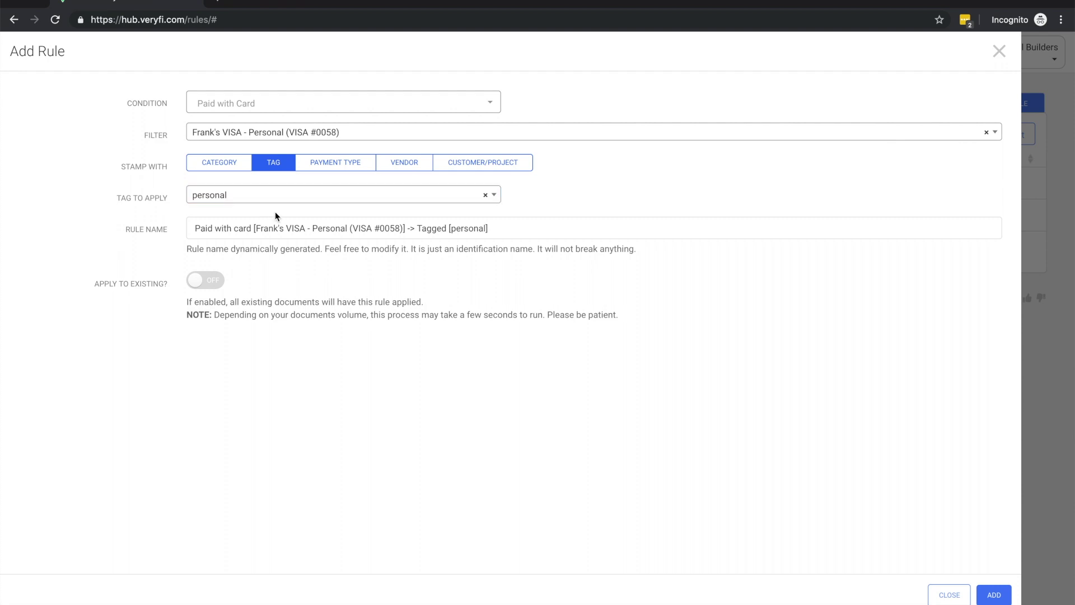
pyautogui.click(269, 109)
# - Set the rule to OCR Text Contains 'laundry' and stamp the Cash payment type
pyautogui.click(241, 197)
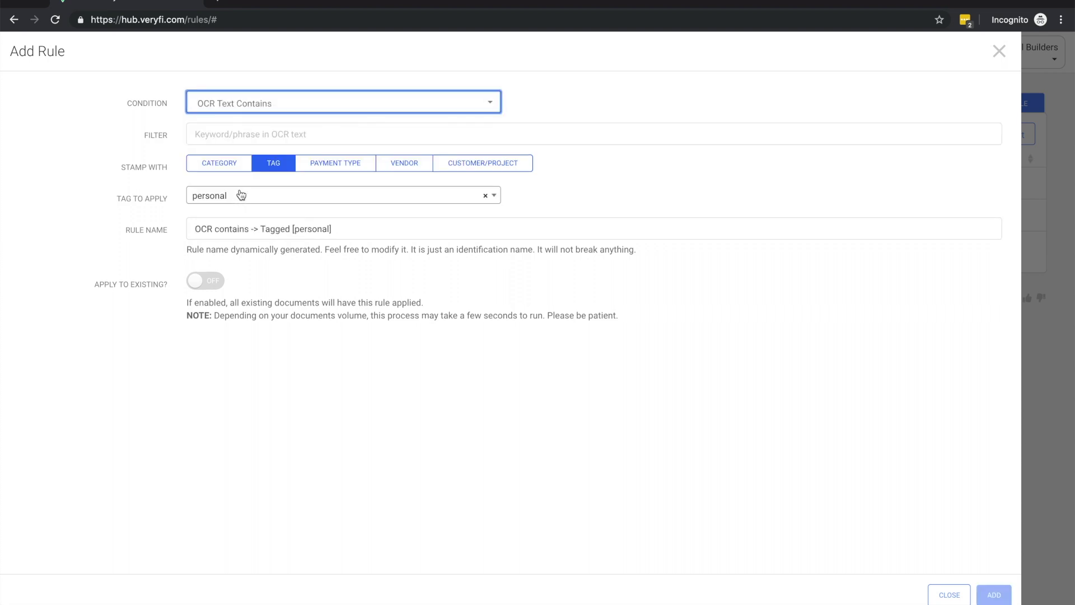
pyautogui.click(253, 135)
pyautogui.write('laundry')
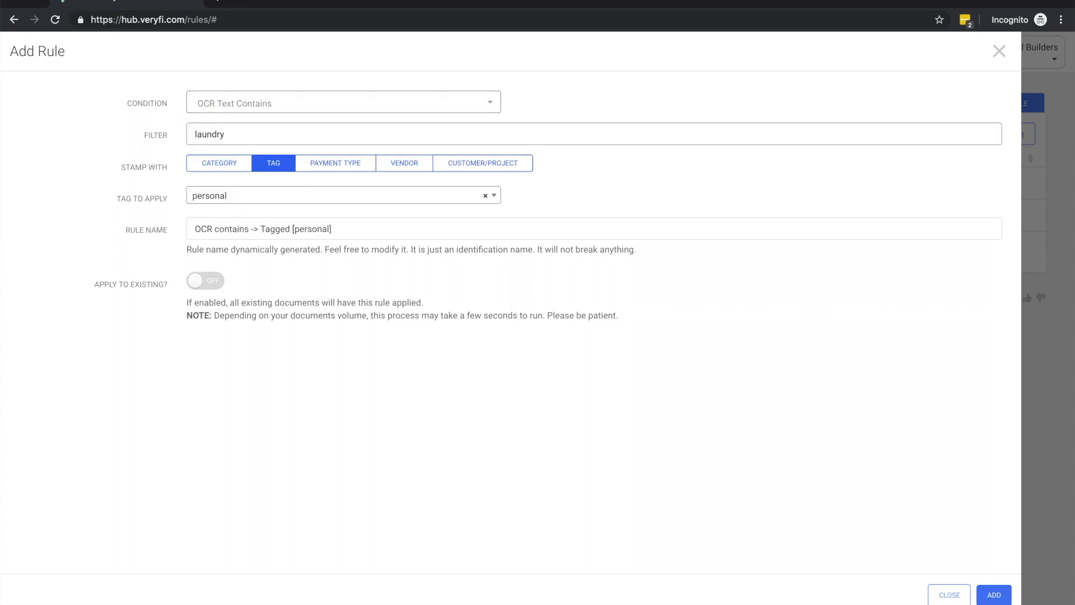
pyautogui.click(327, 163)
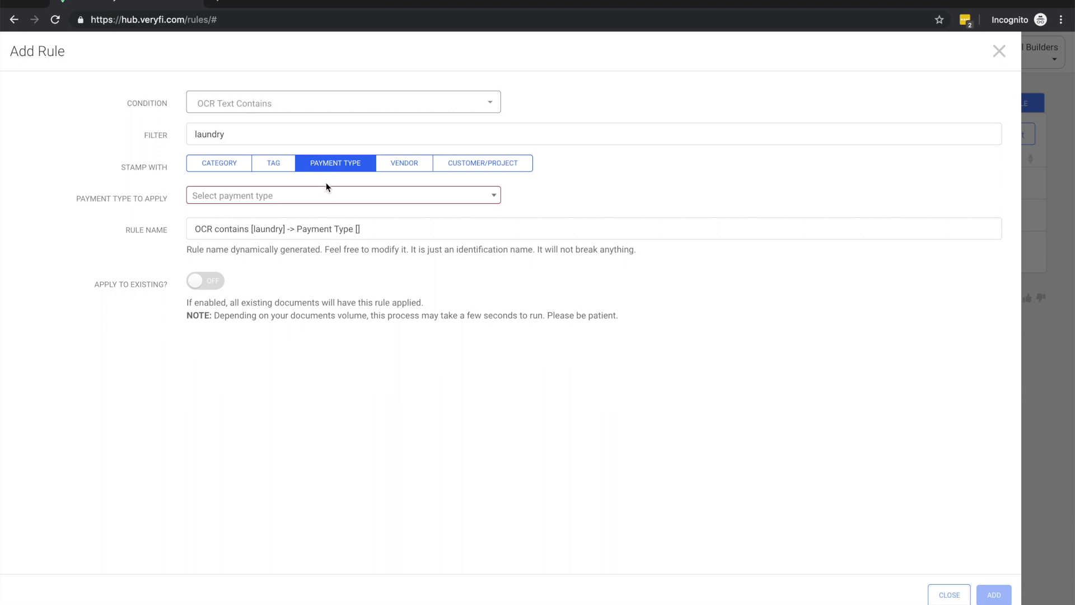
pyautogui.click(333, 197)
pyautogui.scroll(-6, 323, 274)
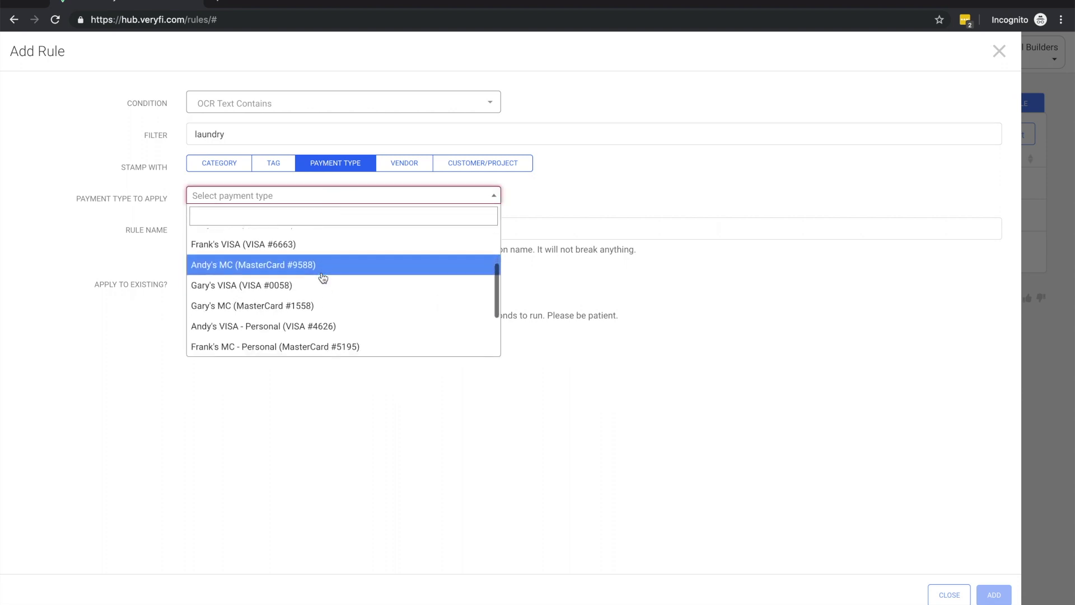
pyautogui.click(297, 344)
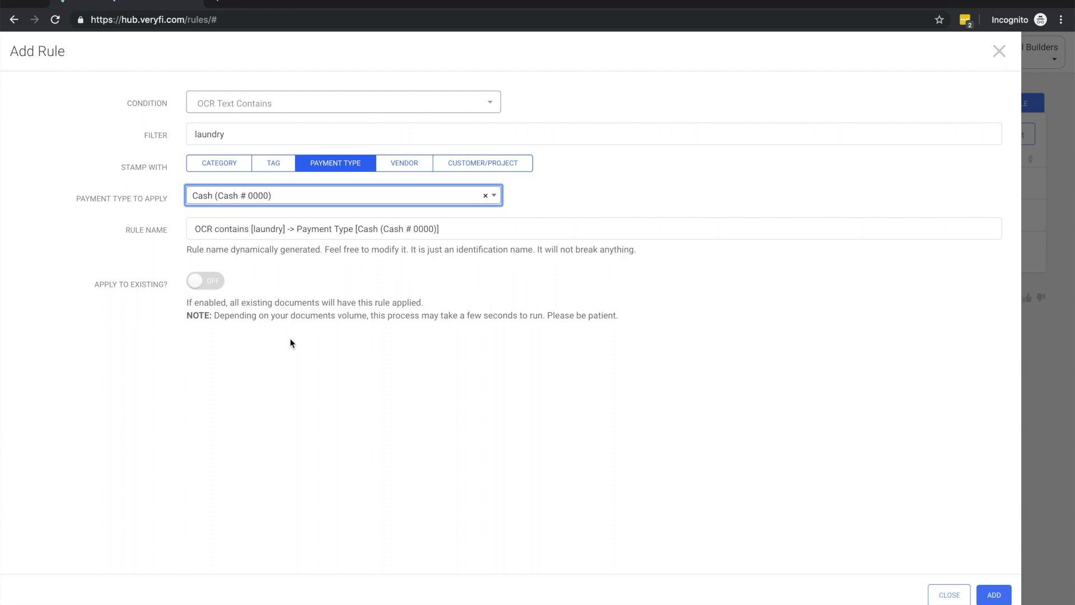
# - Turn on Apply to Existing, save the rule and dismiss the confirmation
pyautogui.click(216, 284)
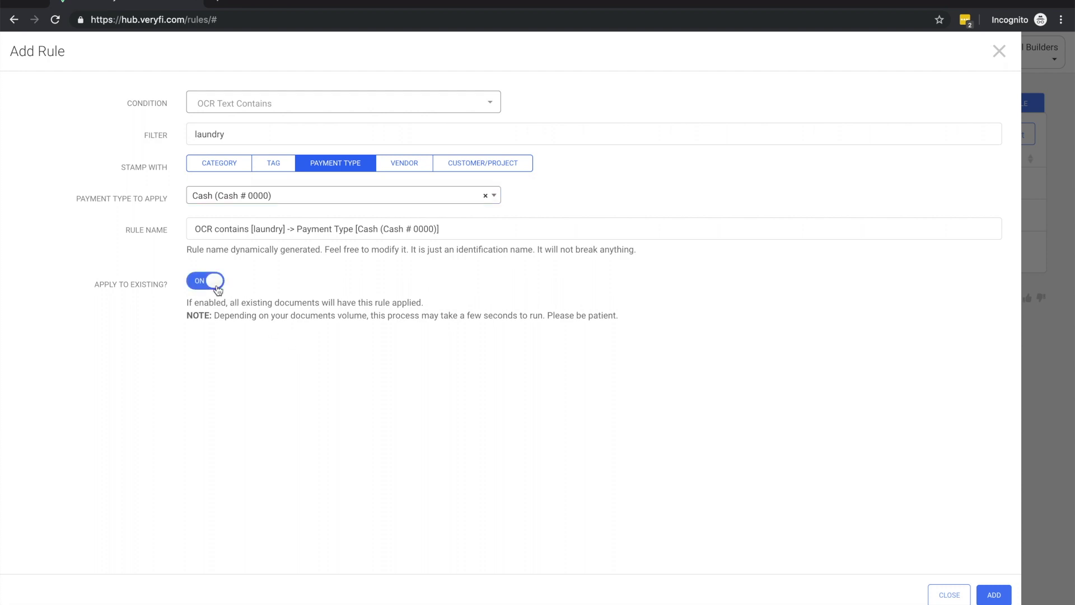
pyautogui.click(994, 594)
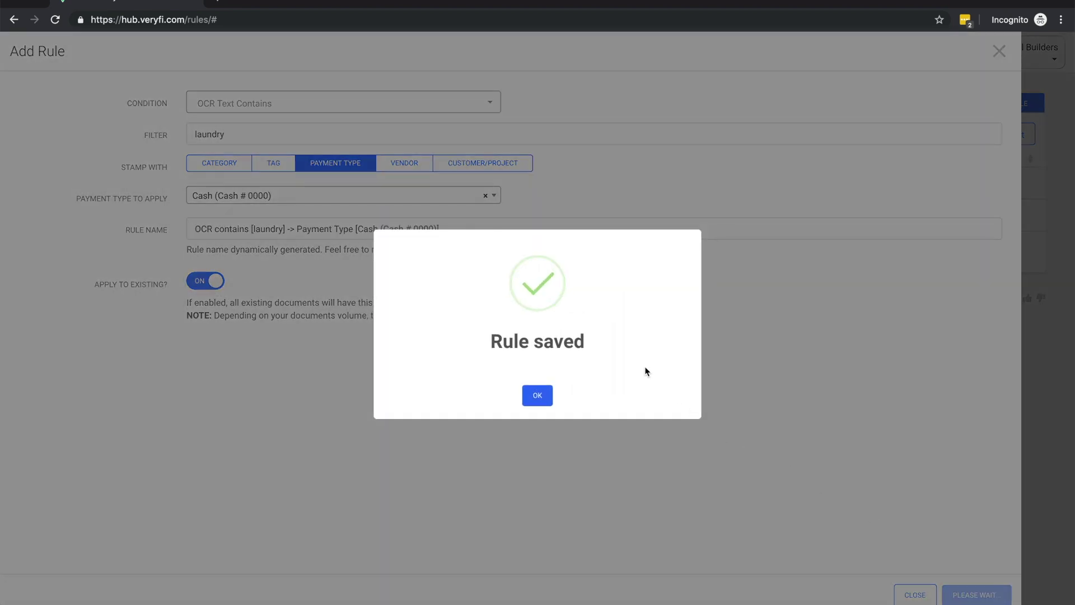
pyautogui.click(540, 393)
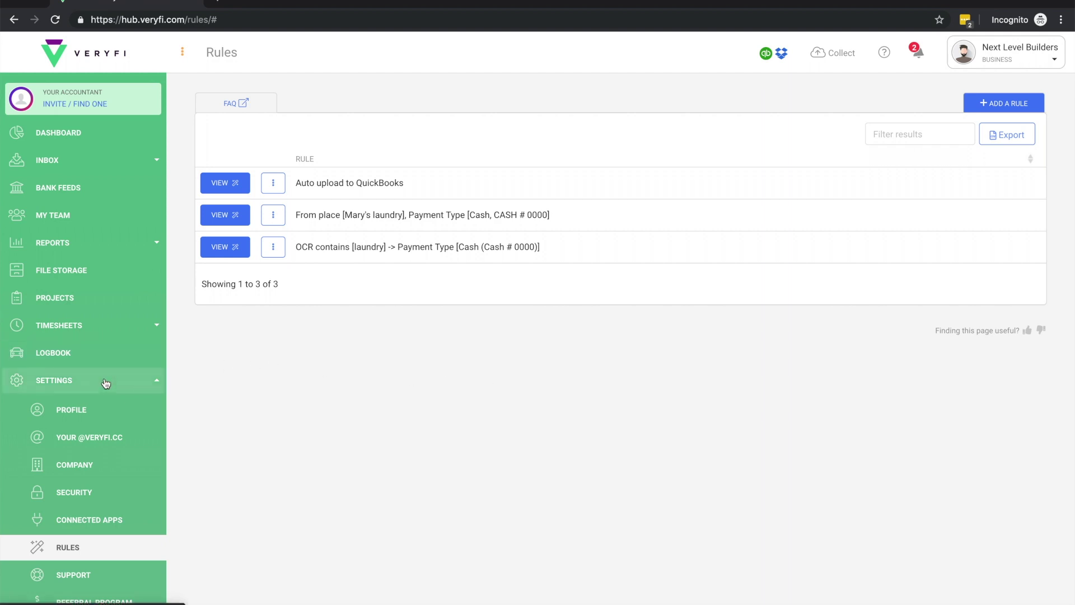
pyautogui.click(98, 414)
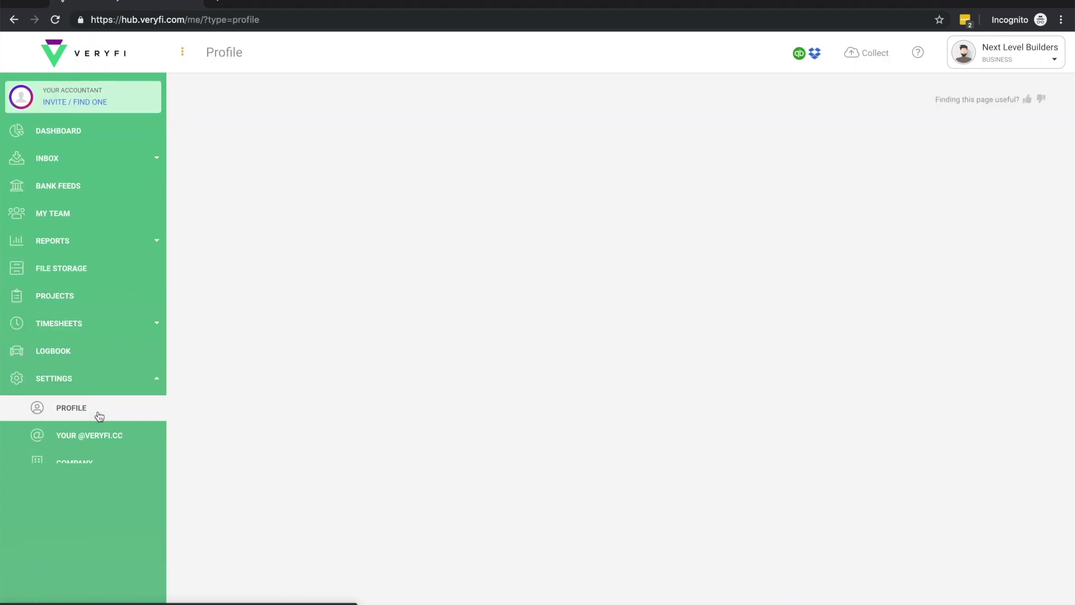
# - Review Notification Settings, then use the bell's '1 Missing payment type' to list the Amazon receipt
pyautogui.scroll(-4, 364, 424)
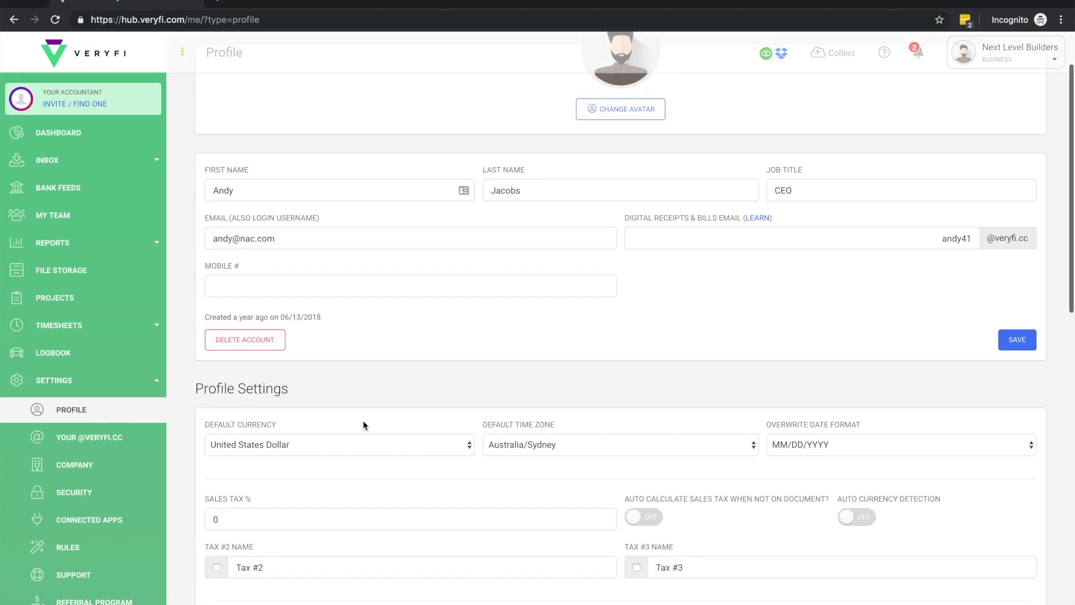
pyautogui.scroll(-10, 641, 444)
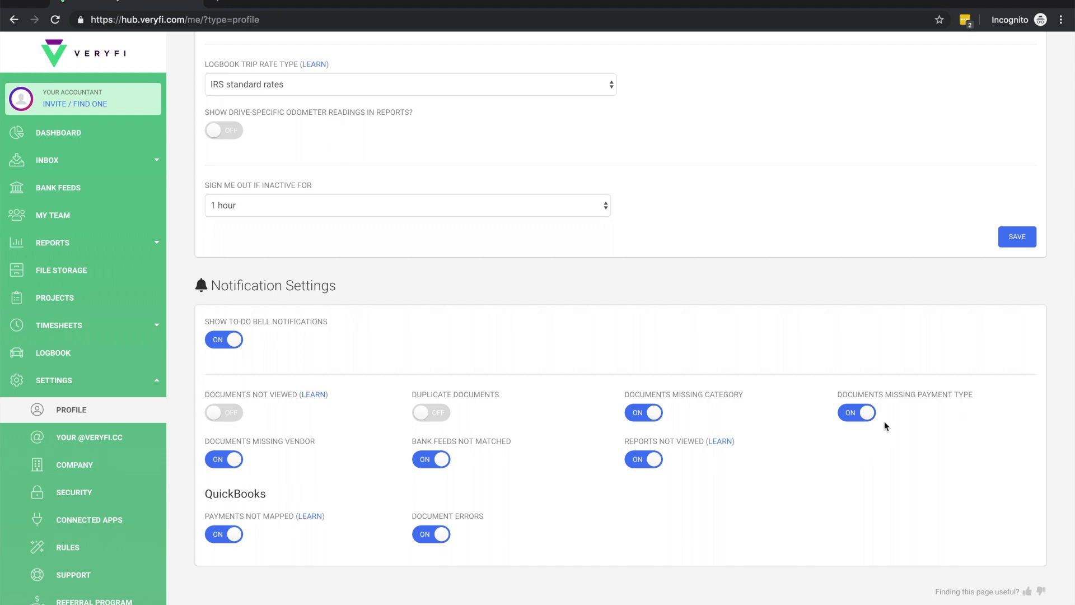
pyautogui.scroll(14, 884, 421)
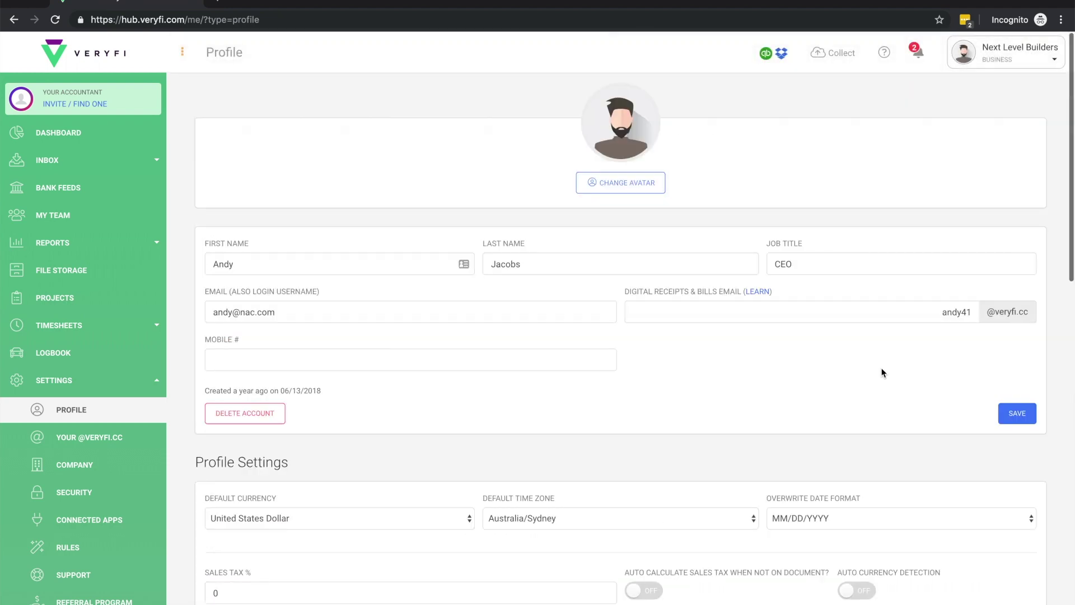
pyautogui.click(918, 58)
pyautogui.click(829, 102)
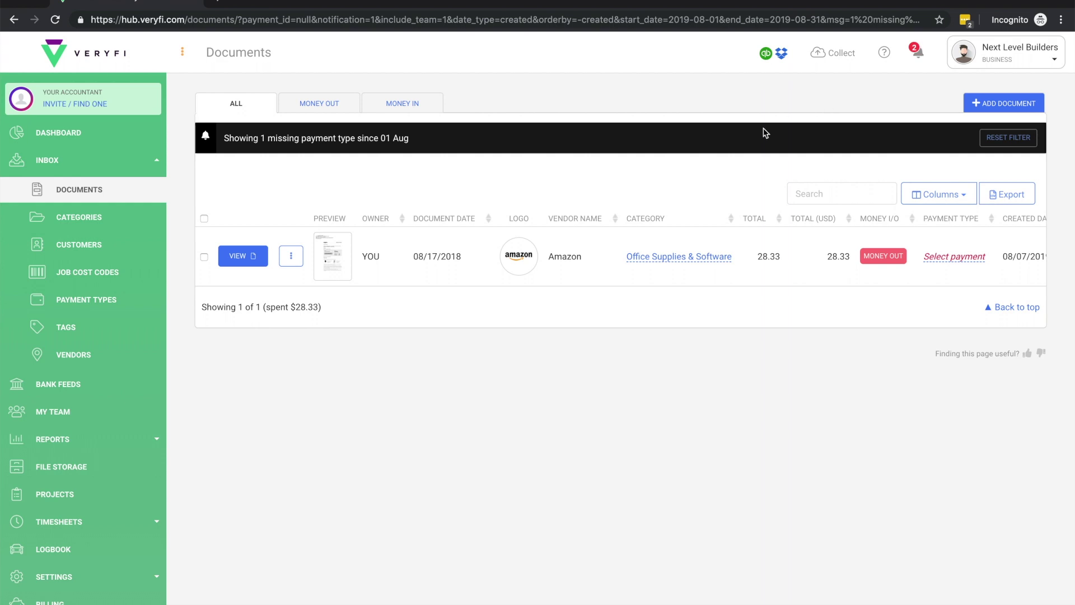
# - Start a last-year expense report from Reports > Documents, in PDF, grouped by payment types
pyautogui.click(151, 439)
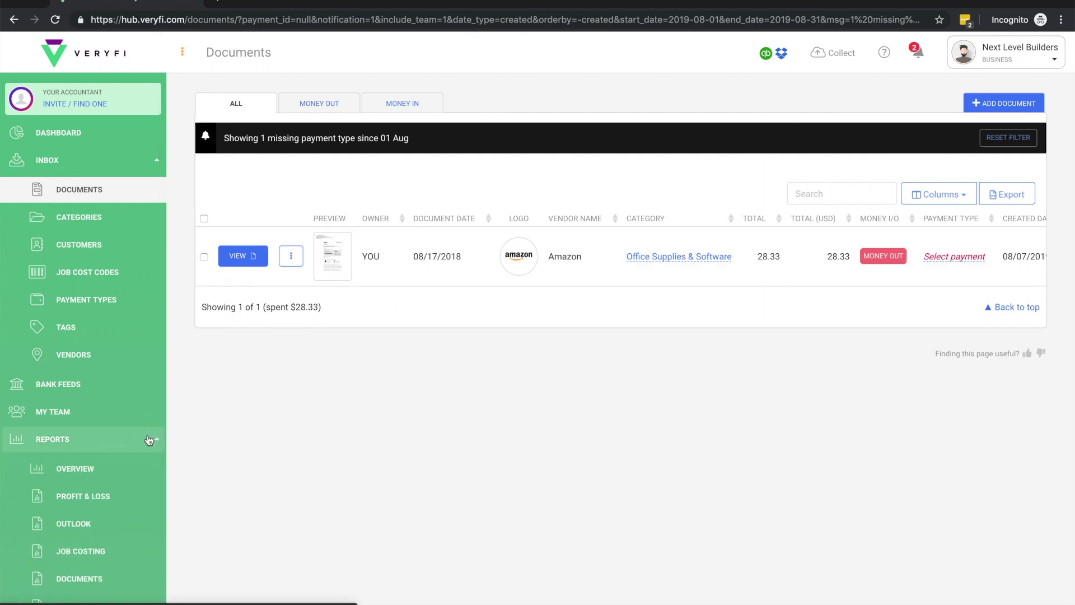
pyautogui.scroll(-2, 112, 438)
pyautogui.click(79, 469)
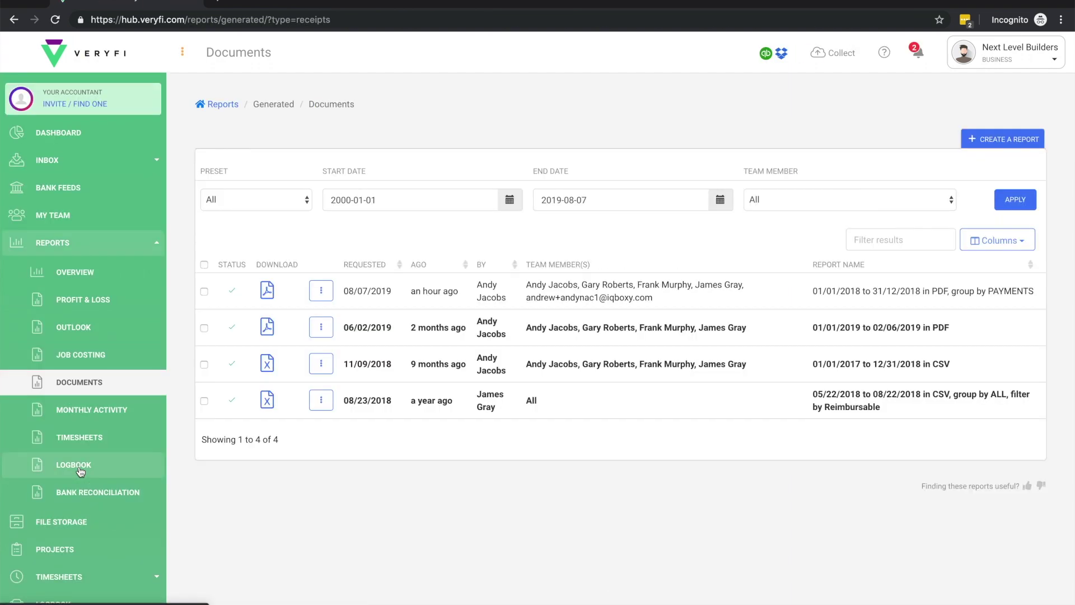
pyautogui.click(996, 144)
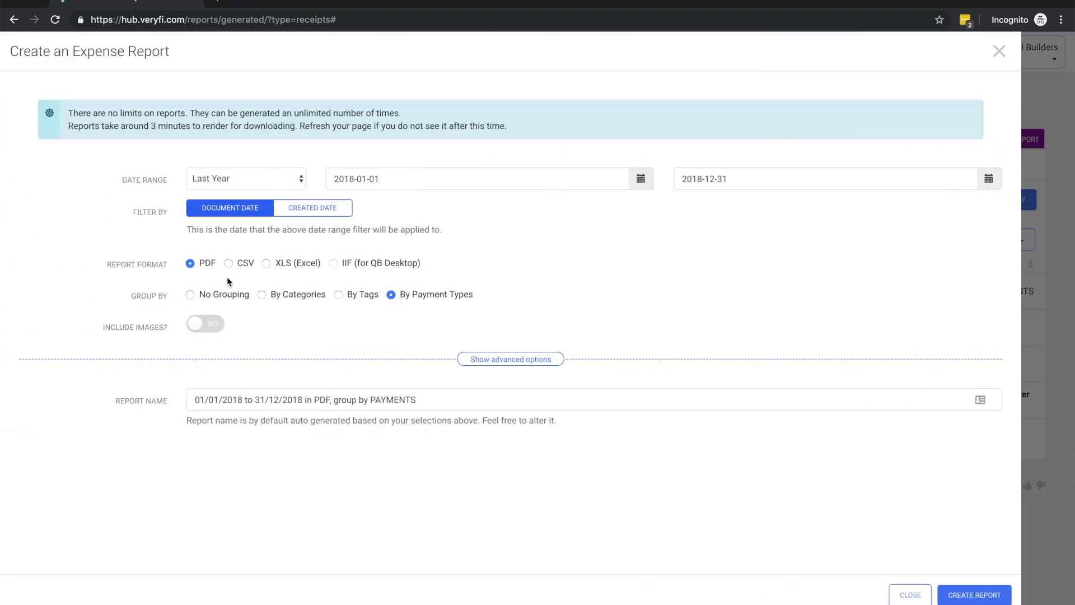
pyautogui.click(209, 271)
# - Limit the report's payment types to a VISA and the AMEX card, then close the form uncreated
pyautogui.click(488, 362)
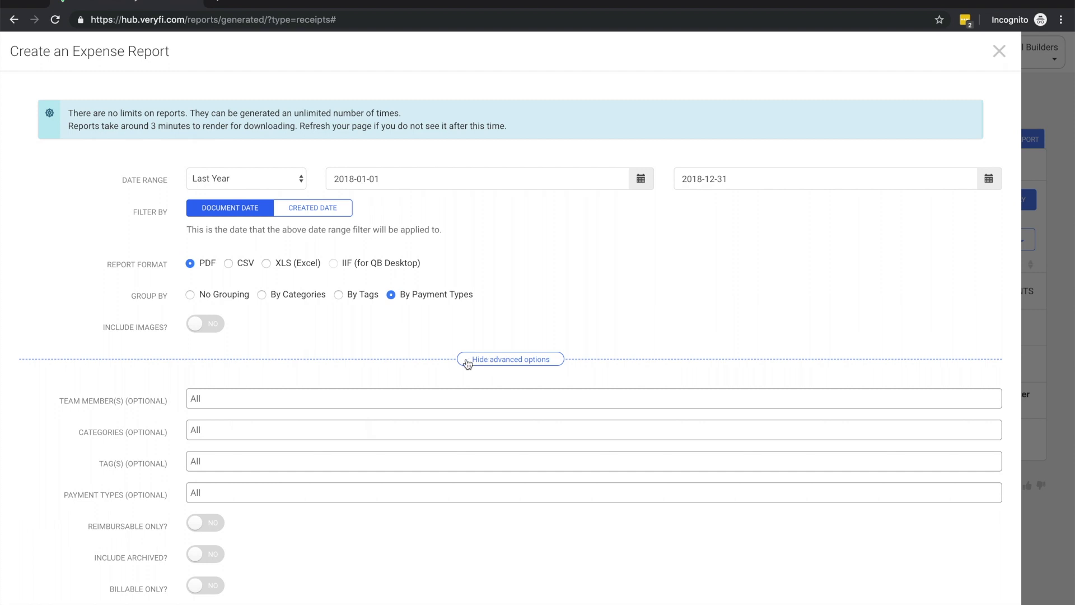
pyautogui.scroll(-3, 449, 360)
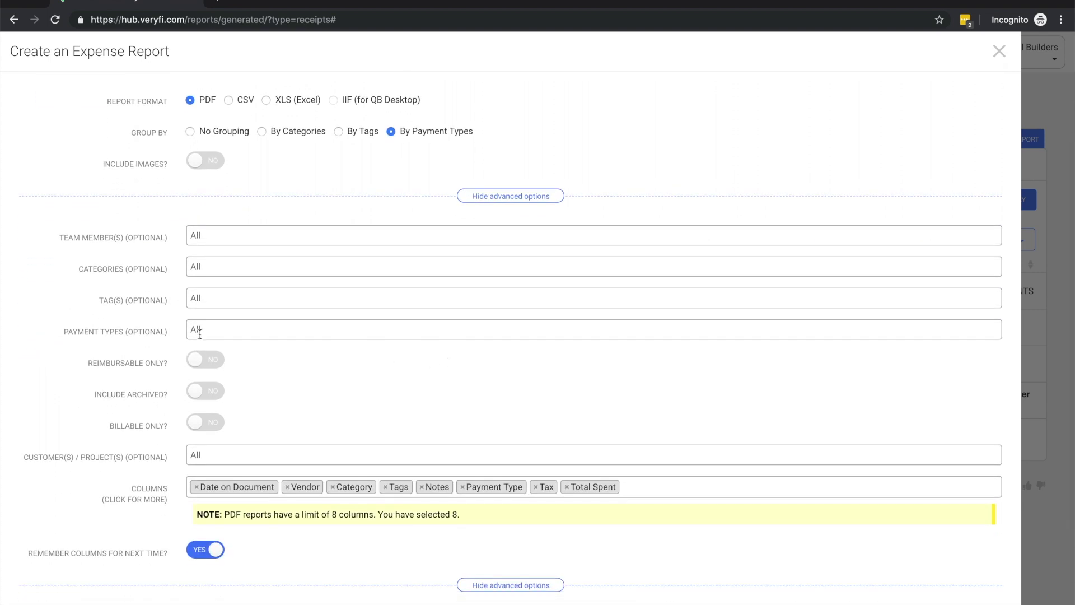
pyautogui.click(217, 328)
pyautogui.click(223, 350)
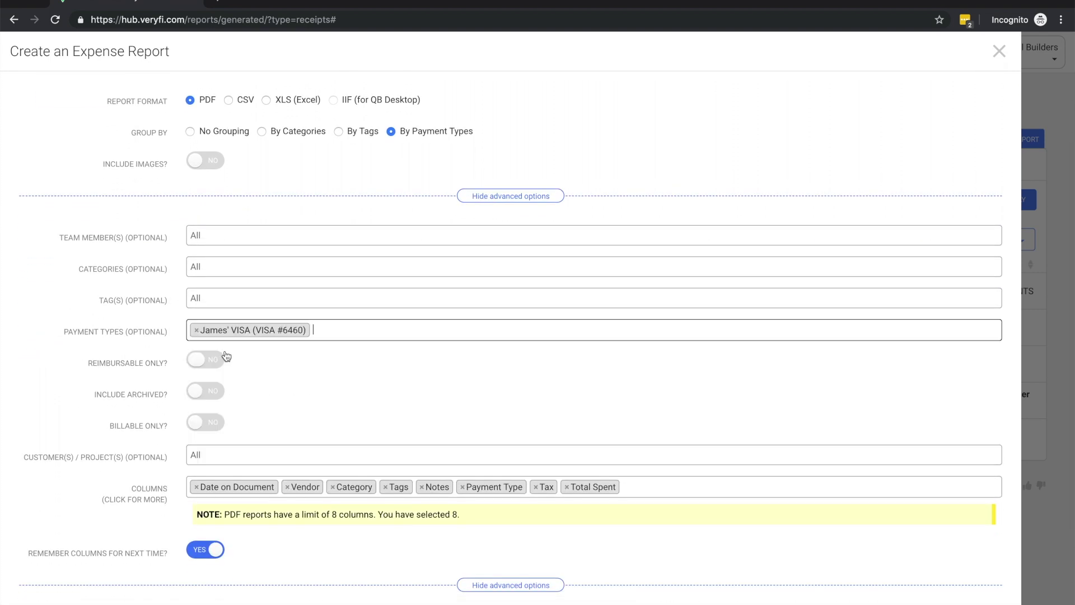
pyautogui.click(330, 331)
pyautogui.click(273, 376)
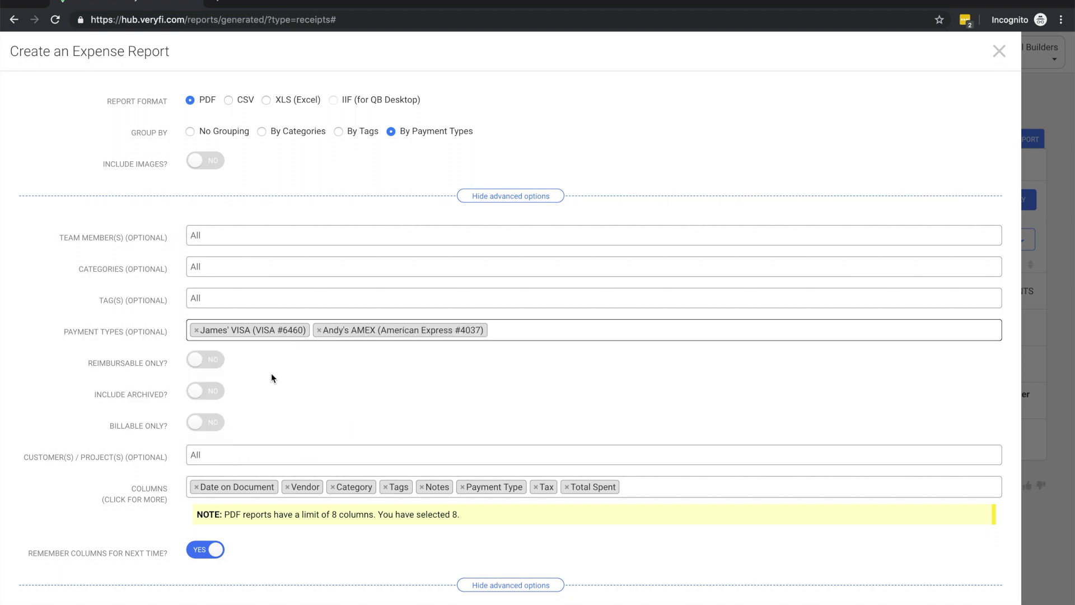
pyautogui.scroll(3, 271, 377)
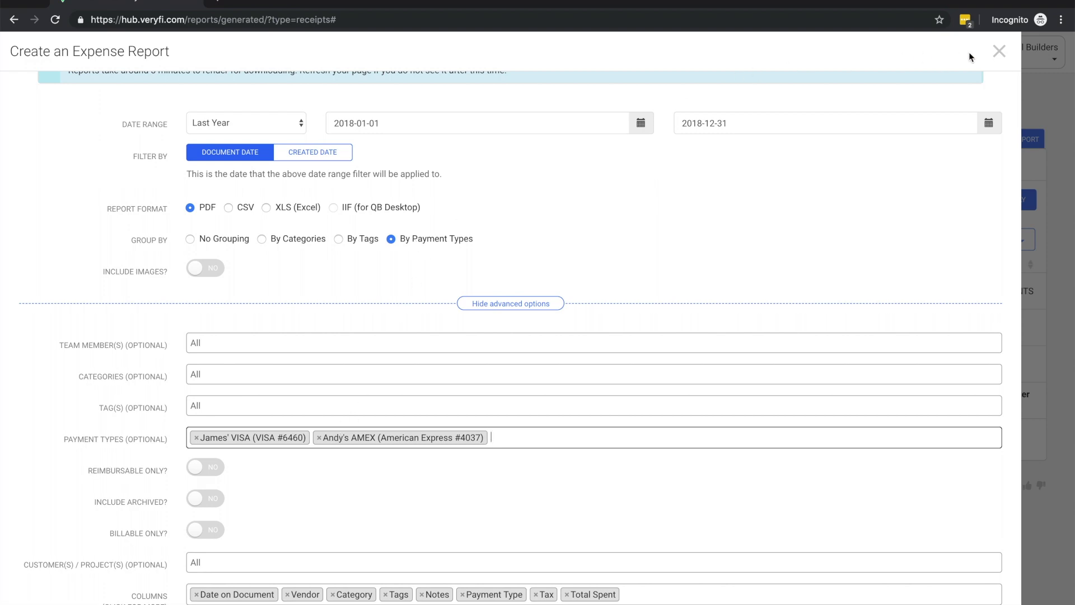
pyautogui.click(999, 51)
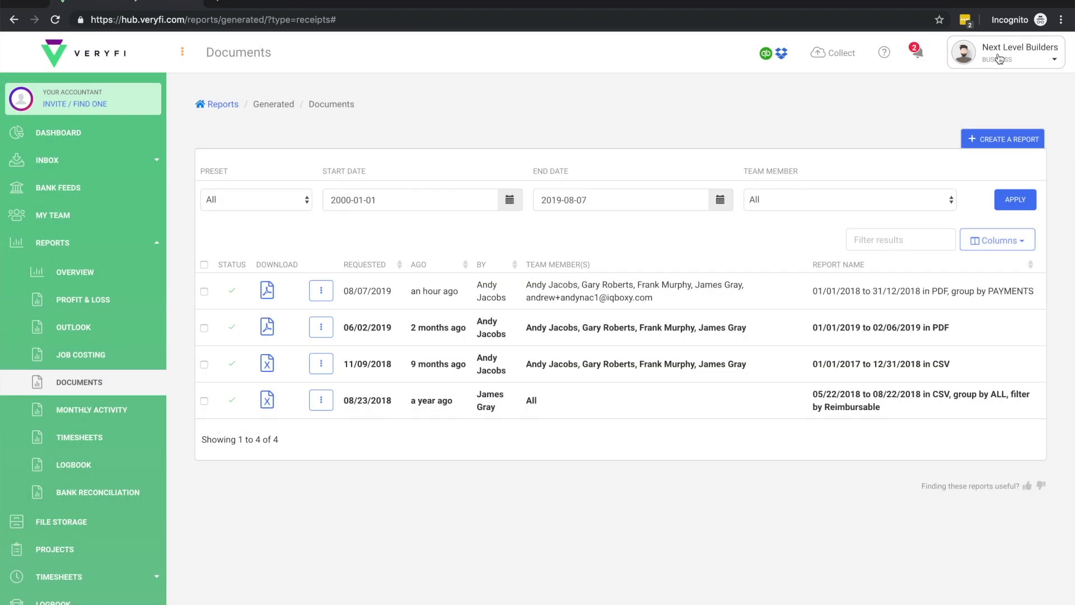
pyautogui.click(267, 292)
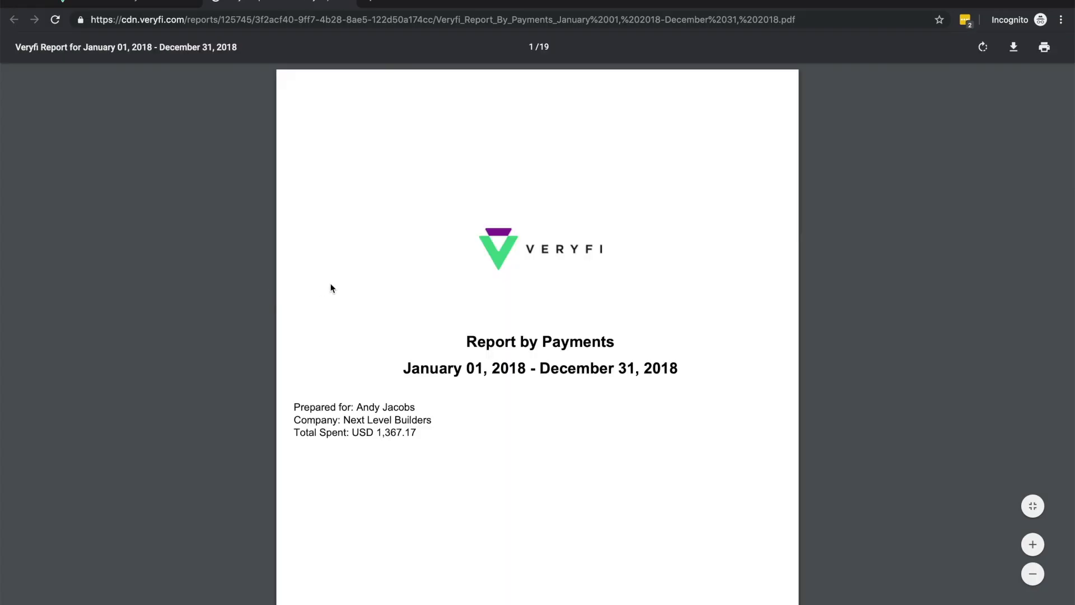
pyautogui.scroll(-5, 331, 283)
pyautogui.scroll(-8, 332, 283)
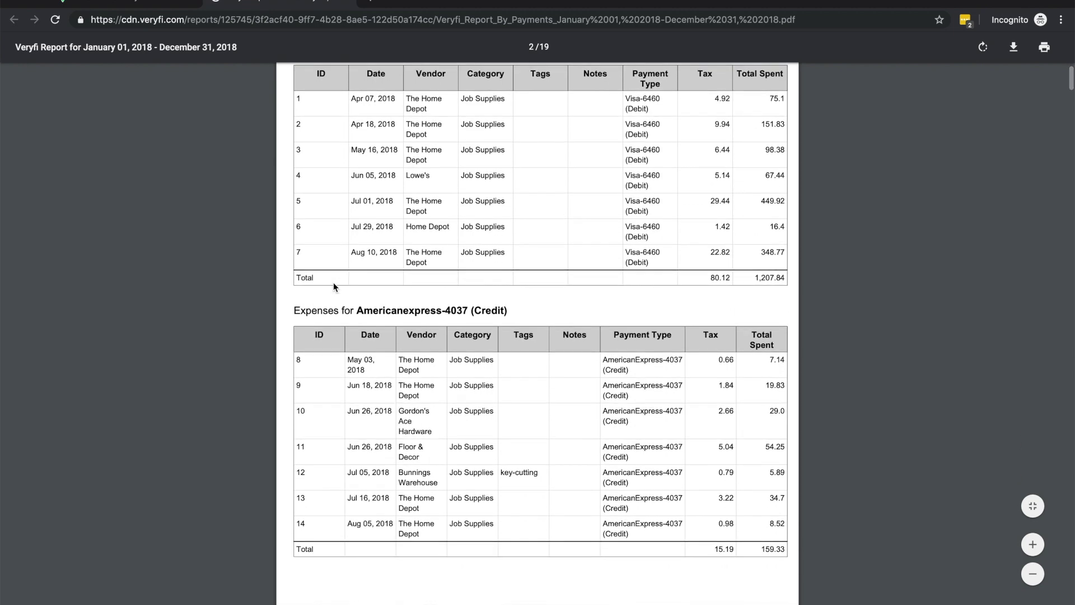
pyautogui.scroll(-12, 334, 286)
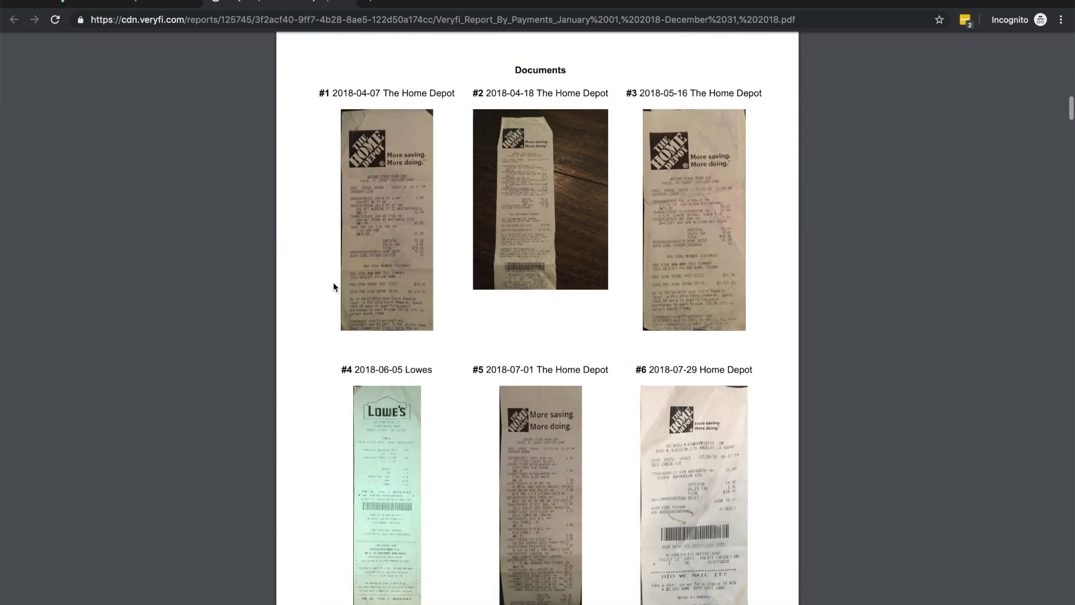
pyautogui.hotkey('ctrl', 'w')
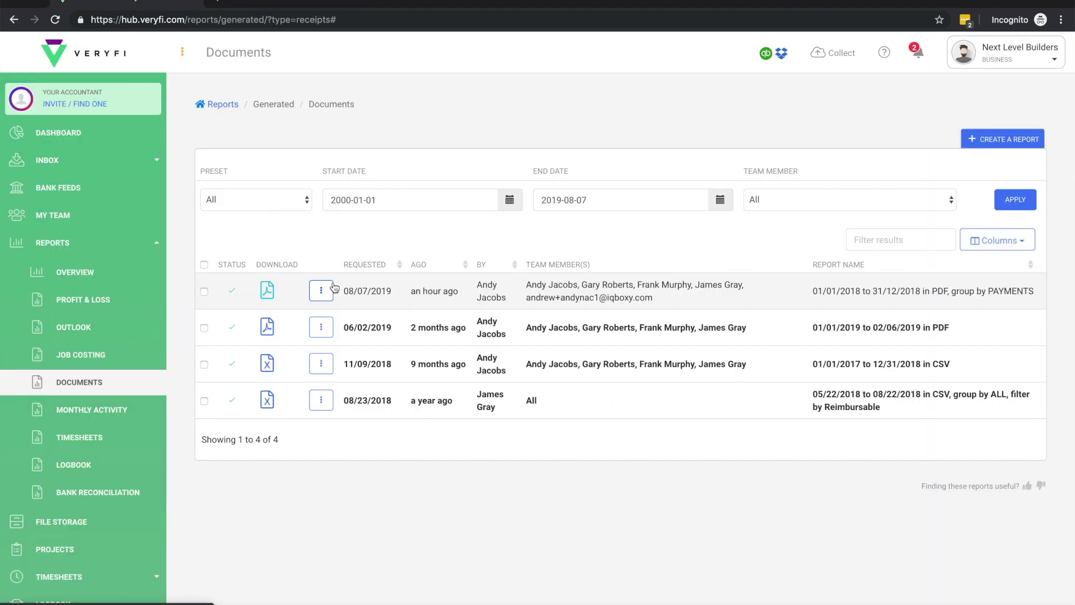